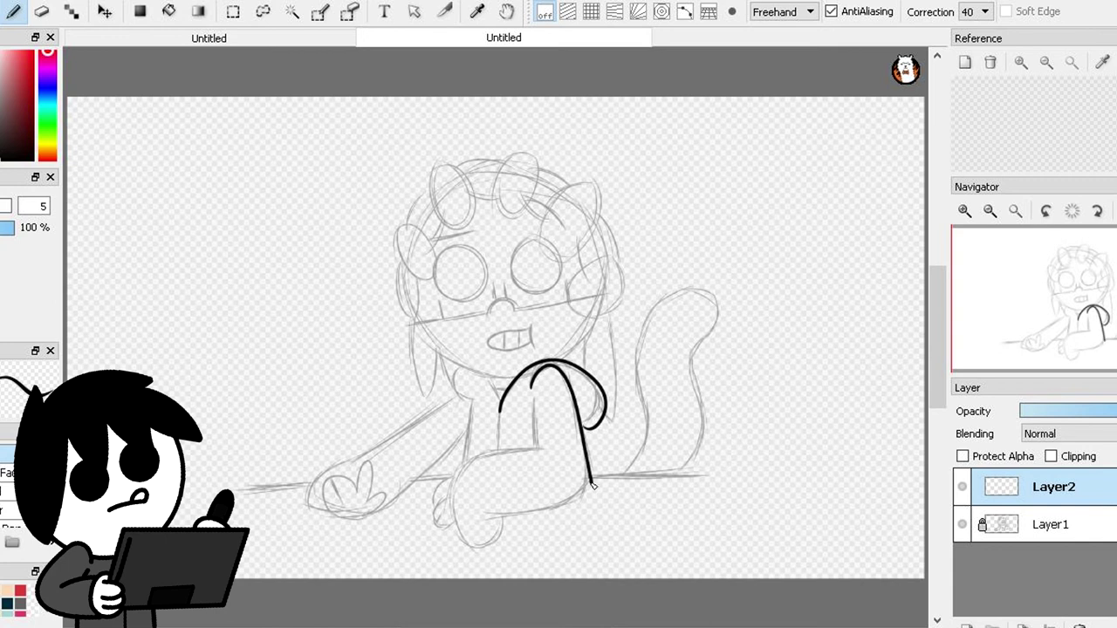
- Ink the leg, feet, collar and torso over the sketch, and draw a straight horizontal ground line across the figure with snapping on
left_click_drag(533, 398, 533, 453)
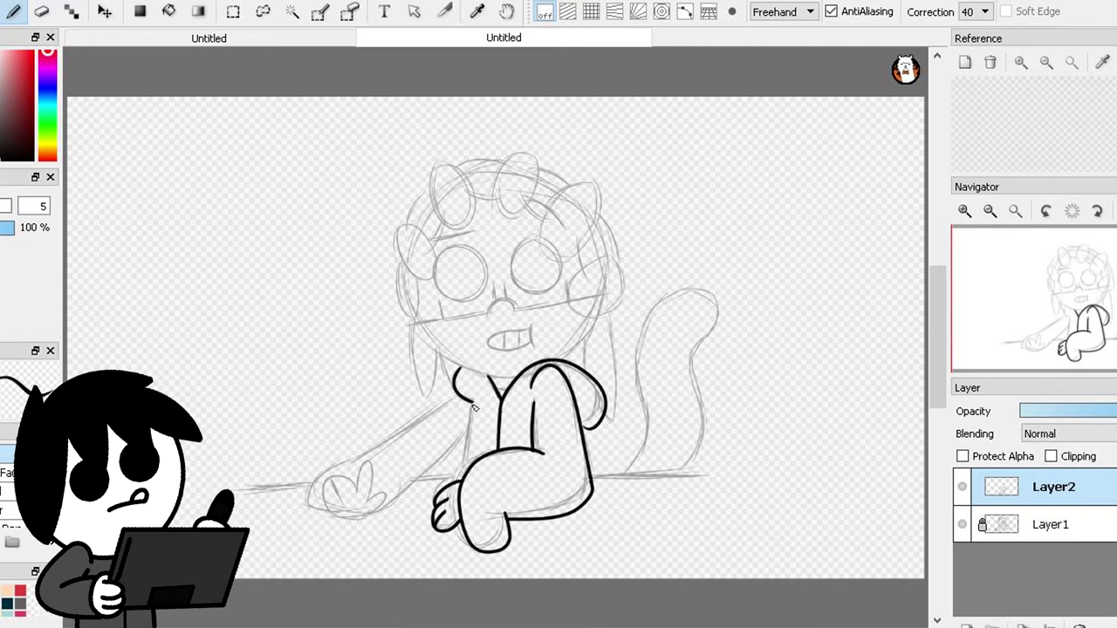
left_click_drag(472, 403, 461, 477)
left_click(592, 12)
left_click_drag(244, 473, 718, 475)
left_click(544, 12)
- Erase the part of the ground line that crosses the character's bent leg
left_click(964, 212)
left_click(964, 211)
left_click_drag(1077, 315, 1081, 342)
key("e")
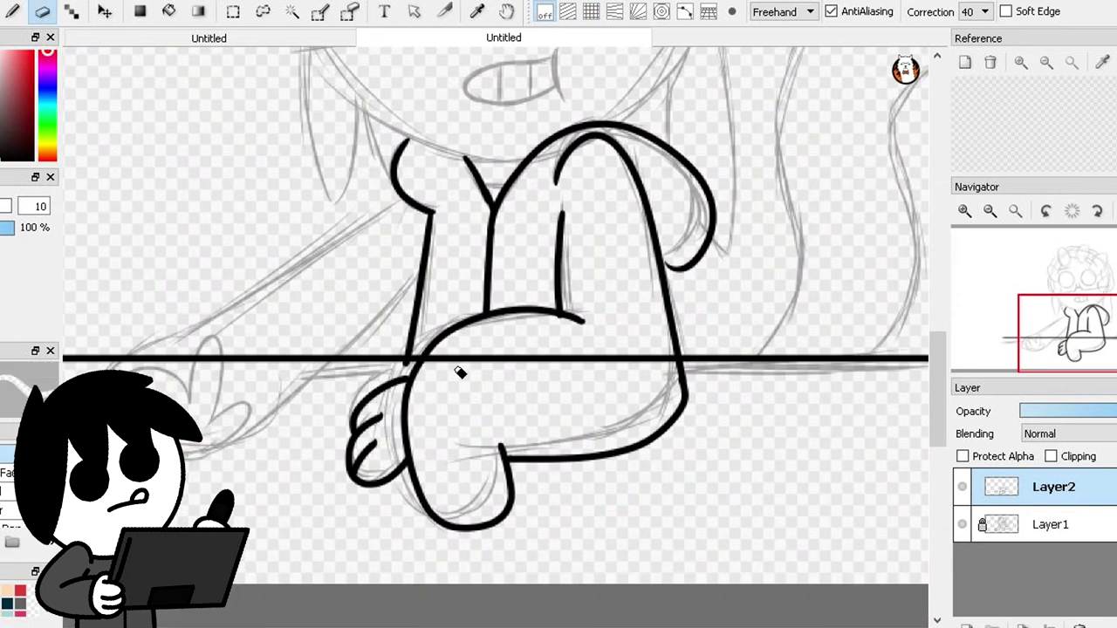
left_click_drag(440, 361, 664, 366)
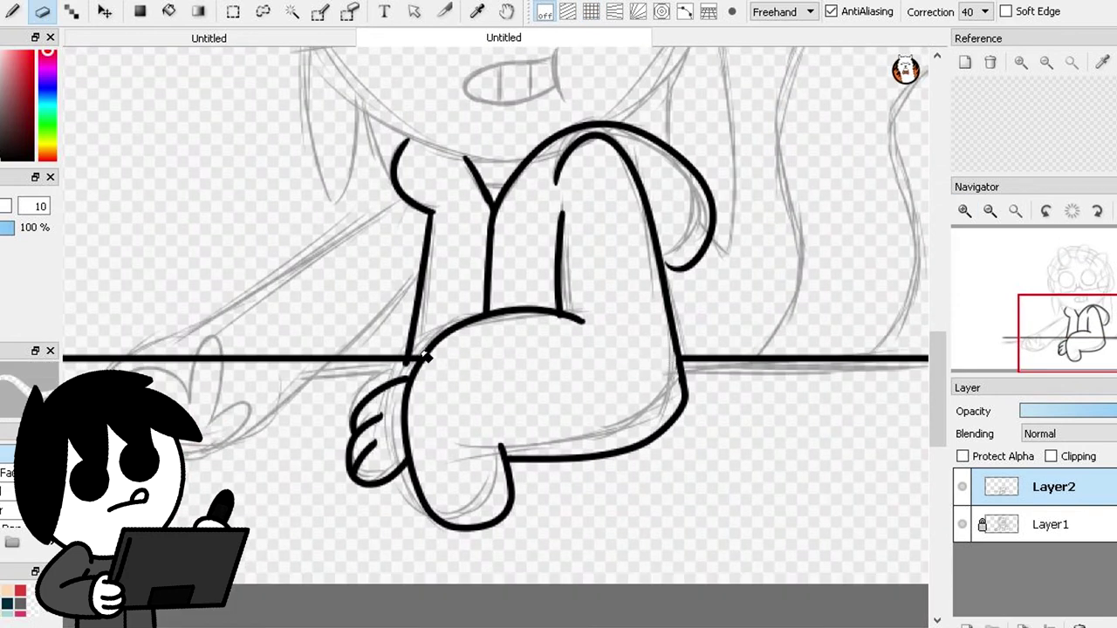
left_click(1018, 212)
- Ink the outstretched arm, the cuff and the hand with its fingers over the sketch
key("b")
left_click(964, 211)
left_click(964, 211)
left_click_drag(1047, 309, 1043, 331)
left_click_drag(624, 296, 389, 426)
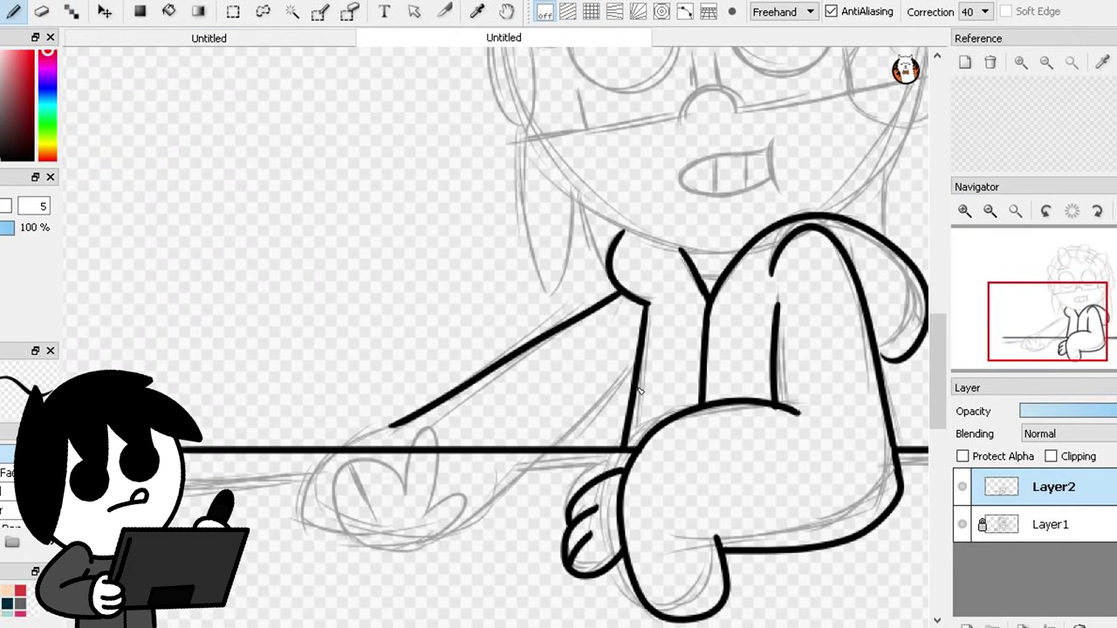
mouse_move(638, 366)
left_mouse_down()
mouse_move(482, 512)
mouse_move(424, 541)
left_mouse_up()
mouse_move(443, 491)
left_mouse_down()
mouse_move(407, 485)
mouse_move(424, 548)
left_mouse_up()
left_click_drag(359, 476, 379, 513)
mouse_move(400, 425)
left_mouse_down()
mouse_move(323, 506)
mouse_move(420, 553)
left_mouse_up()
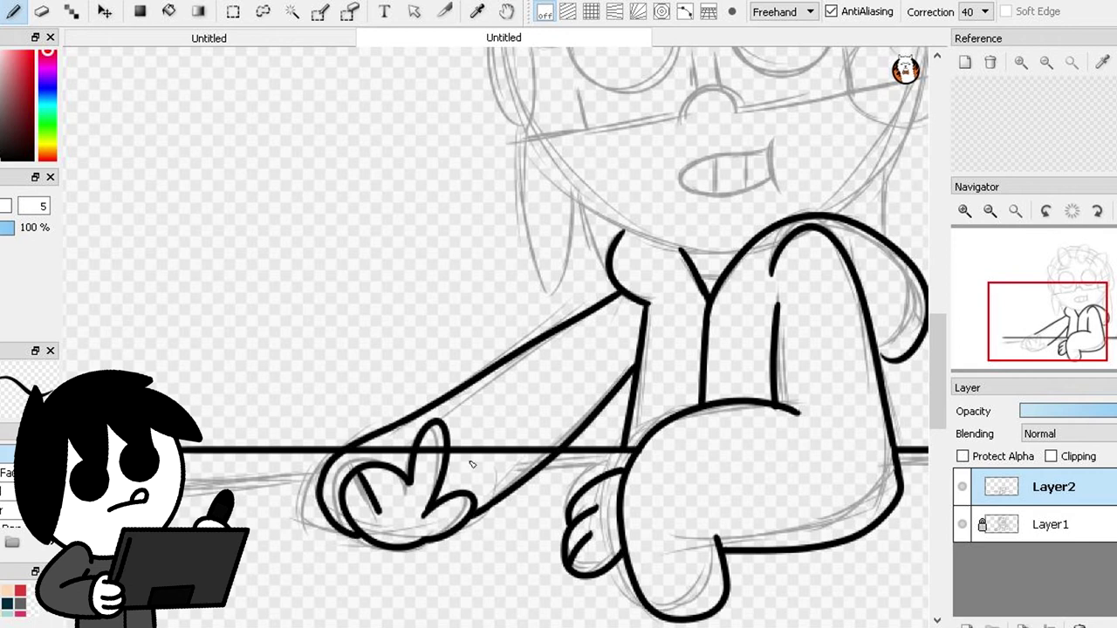
- Erase the ground line where it crosses the hand and forearm, and repair the finger outline with the brush
key("e")
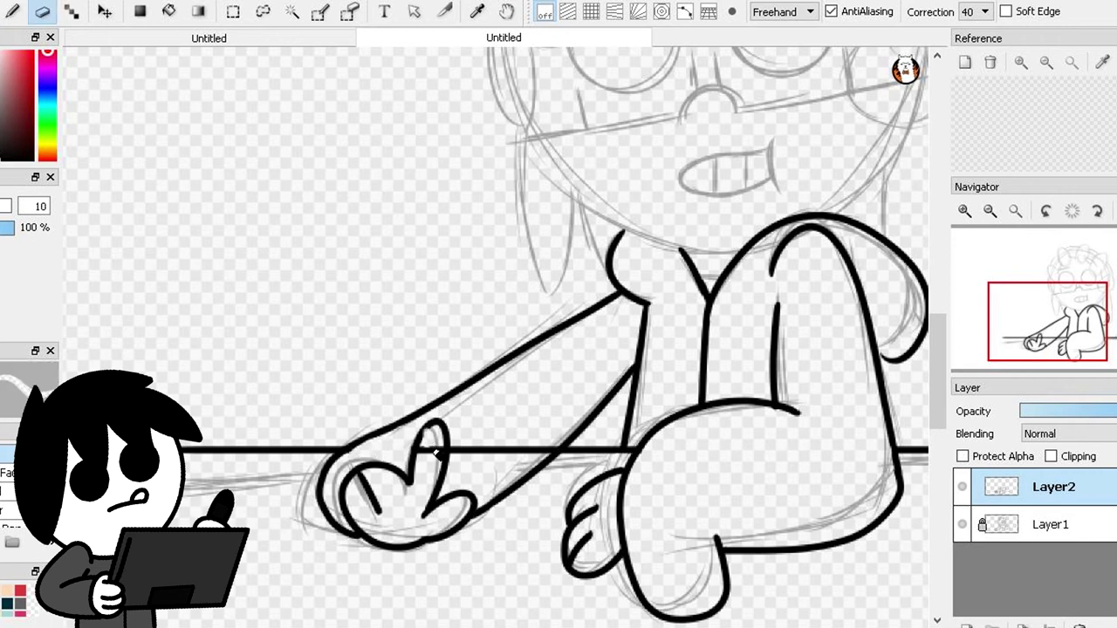
left_click_drag(436, 452, 532, 452)
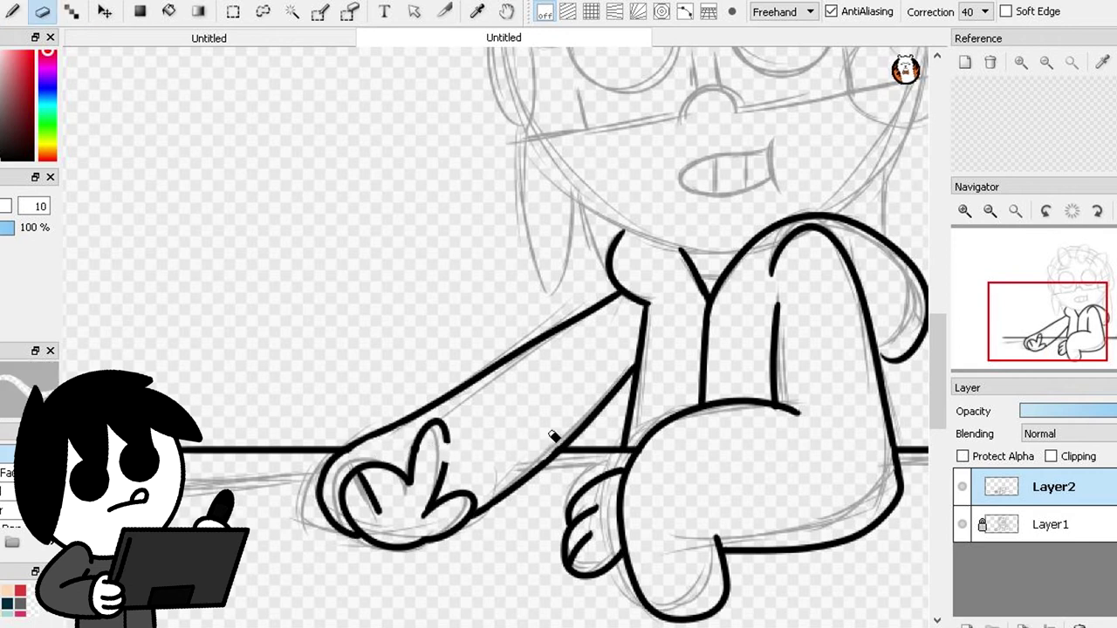
key("p")
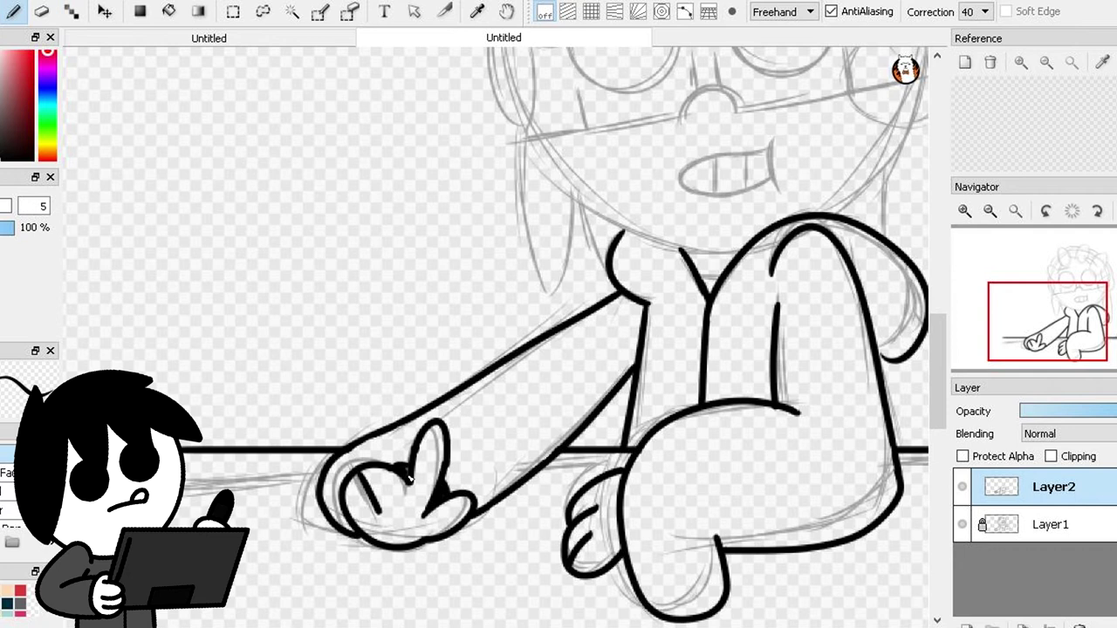
left_click_drag(943, 382, 943, 320)
left_click_drag(541, 626, 593, 626)
mouse_move(687, 310)
left_mouse_down()
mouse_move(713, 390)
mouse_move(694, 424)
left_mouse_up()
left_click_drag(623, 160, 616, 162)
mouse_move(494, 122)
left_mouse_down()
mouse_move(489, 98)
mouse_move(449, 192)
left_mouse_up()
key("ctrl+z")
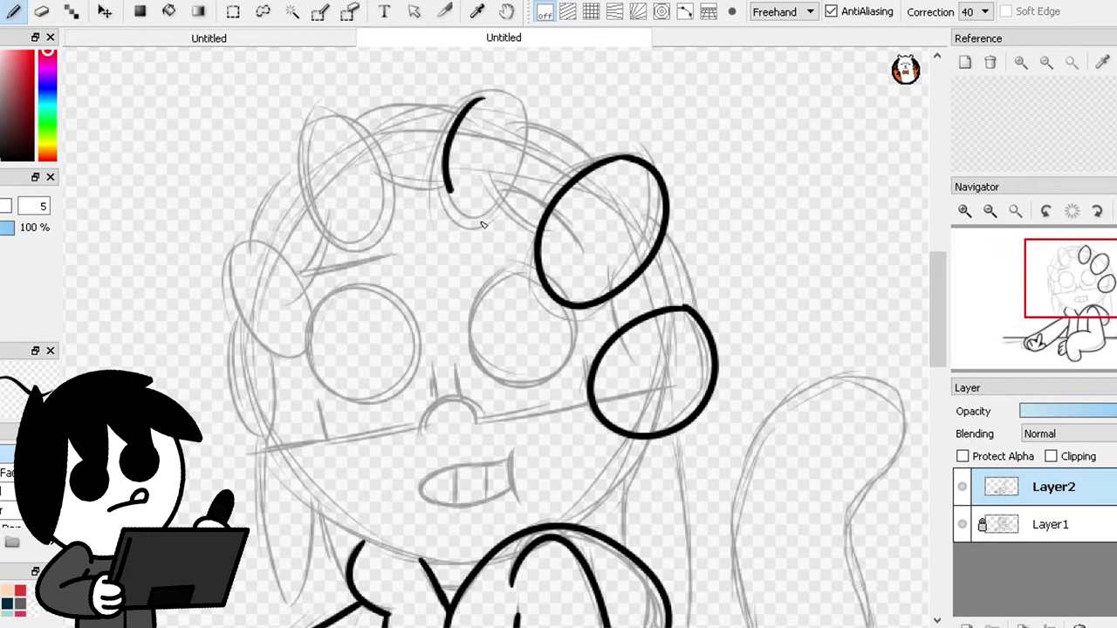
left_click_drag(484, 225, 485, 98)
key("ctrl+z")
key("ctrl+z")
key("ctrl+z")
- Draw a full circle for the head outline with the concentric circle snap centred on the face
left_click(1014, 211)
left_click(614, 11)
left_click(661, 12)
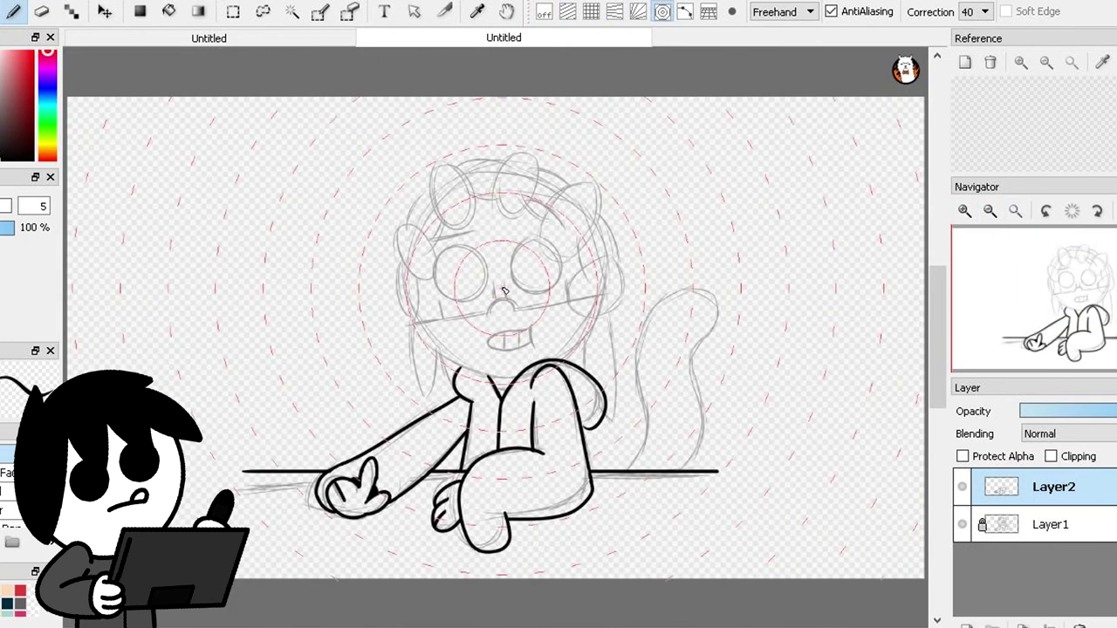
left_click(503, 279)
mouse_move(484, 176)
left_mouse_down()
mouse_move(490, 320)
mouse_move(543, 301)
mouse_move(446, 262)
mouse_move(491, 241)
left_mouse_up()
key("ctrl+z")
left_click(545, 11)
- Erase the head circle where it overlaps the raised shoulder, and ink the small neckline inside the collar
left_click(964, 211)
left_click(964, 211)
left_click(964, 211)
left_click_drag(1078, 310, 1089, 324)
left_click(43, 12)
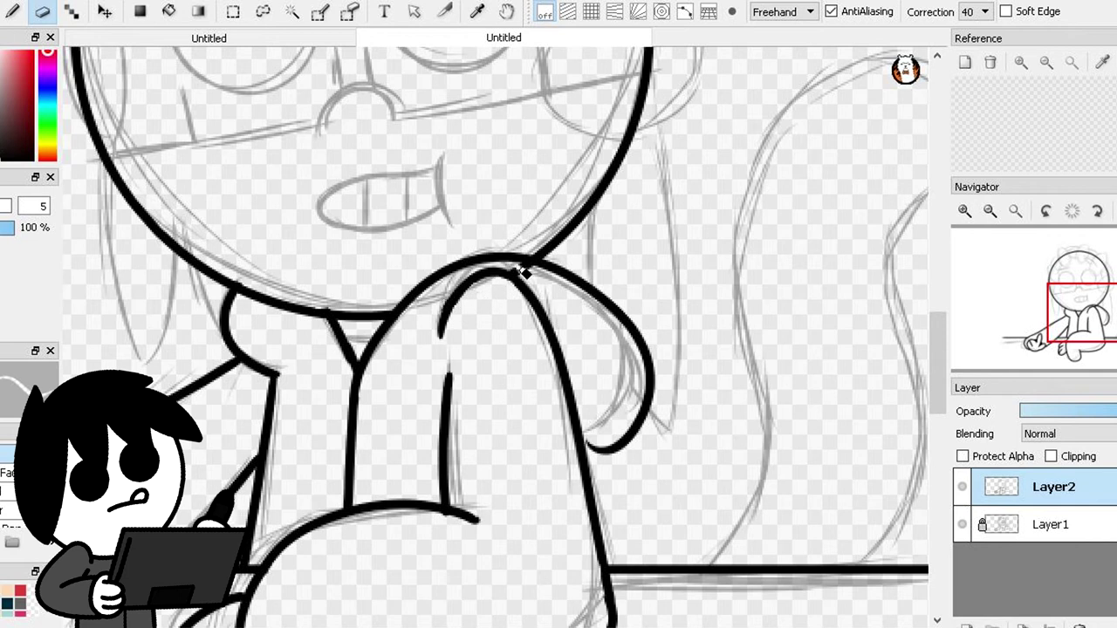
key("b")
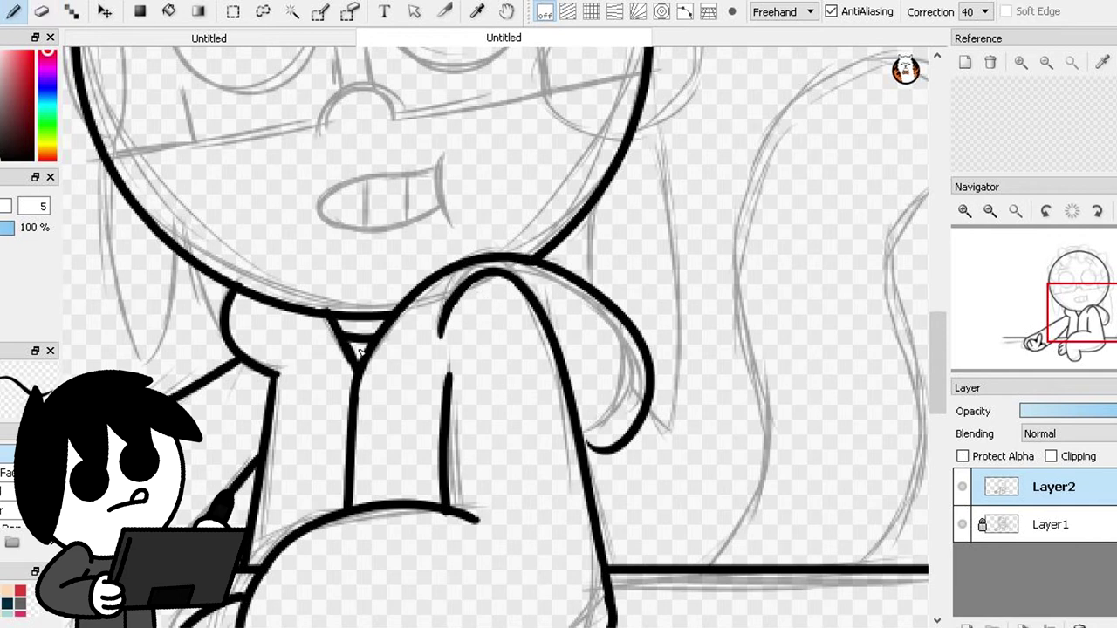
- Ink two oval hair curls on the right side of the head, following the sketch
left_click(1015, 211)
left_click(965, 212)
left_click_drag(651, 227, 654, 227)
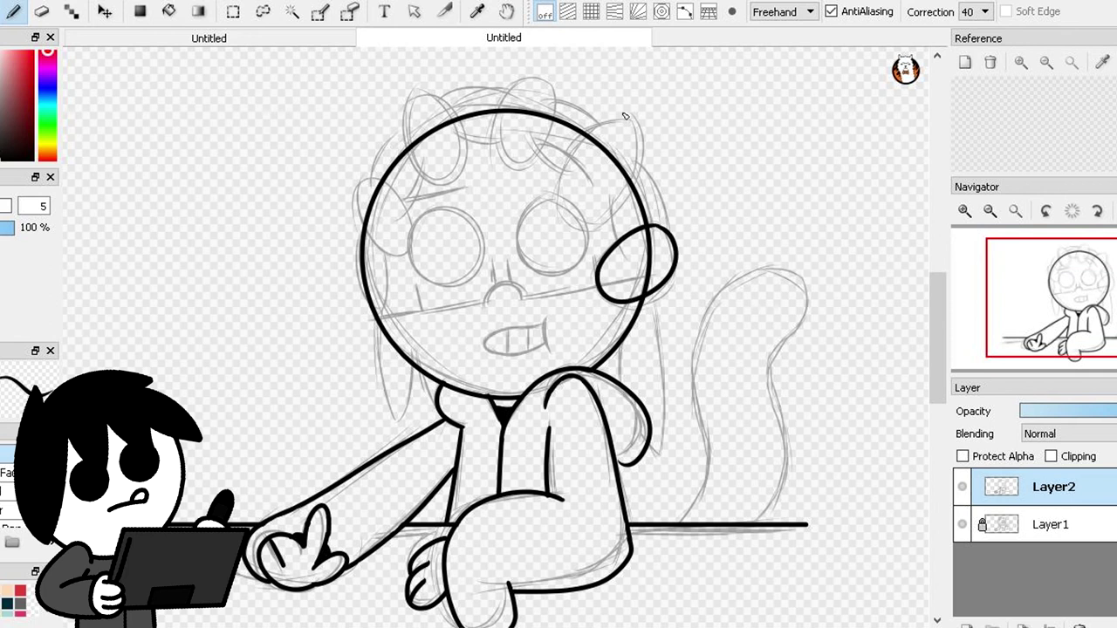
mouse_move(622, 119)
left_mouse_down()
mouse_move(639, 138)
mouse_move(588, 221)
left_mouse_up()
key("ctrl+z")
key("ctrl+z")
left_click_drag(620, 120, 624, 121)
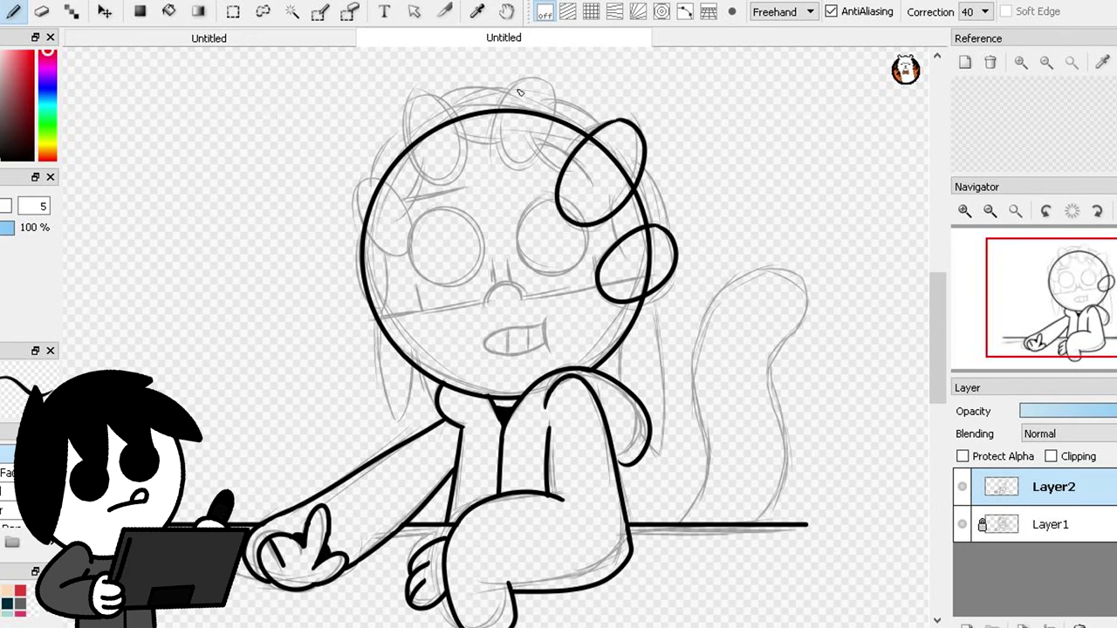
- Ink three more oval curls across the top and left side of the hair
key("ctrl+z")
mouse_move(522, 85)
left_mouse_down()
mouse_move(552, 114)
mouse_move(515, 89)
left_mouse_up()
key("ctrl+z")
key("ctrl+z")
left_click_drag(427, 93, 455, 117)
key("ctrl+z")
mouse_move(428, 93)
left_mouse_down()
mouse_move(407, 121)
mouse_move(426, 92)
left_mouse_up()
left_click_drag(392, 185, 404, 184)
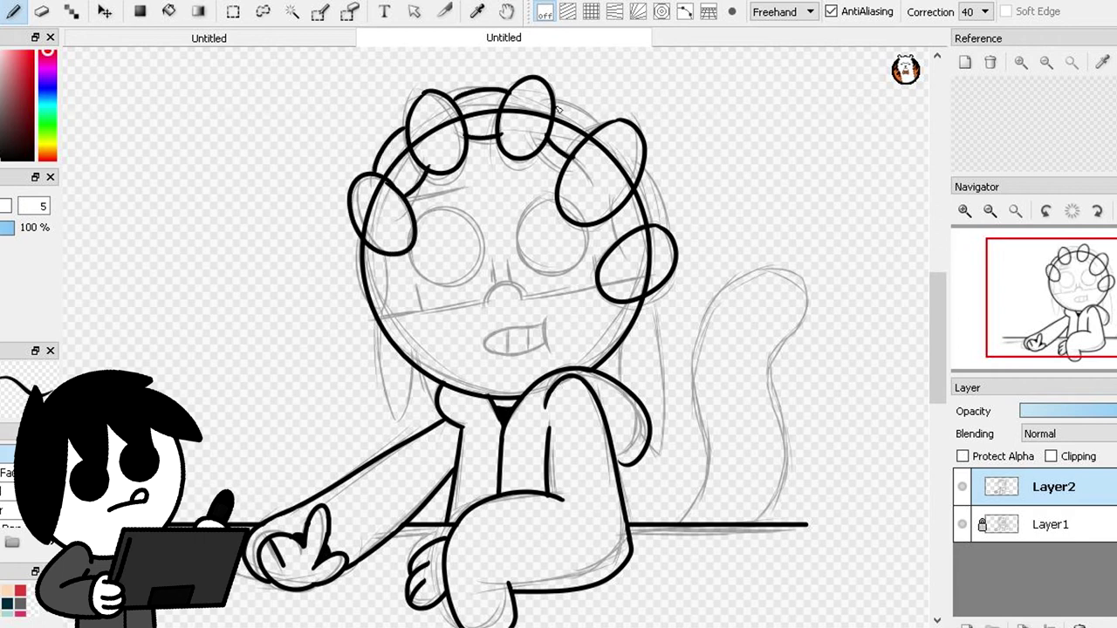
- Ink the connecting curls between the ovals at the top and down both sides of the head
left_click_drag(555, 102, 605, 122)
left_click_drag(615, 214, 622, 236)
left_click_drag(384, 249, 390, 258)
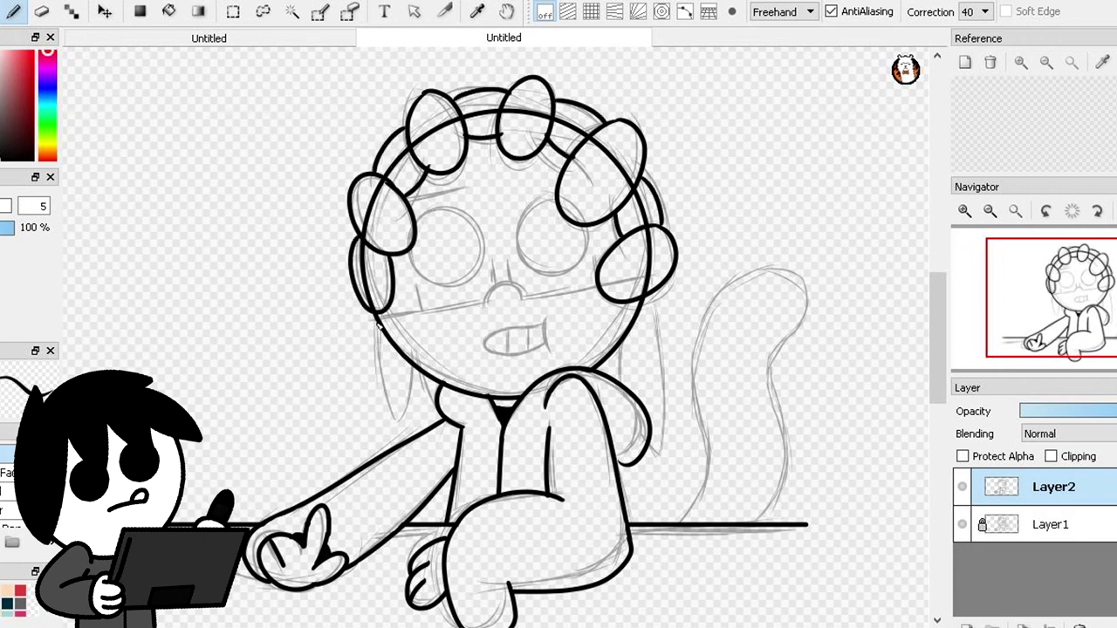
- Ink the pointed hair strands hanging below the curls on both sides of the face
left_click_drag(377, 322, 435, 383)
left_click_drag(651, 296, 652, 438)
key("ctrl+z")
- Draw both round eyes with the concentric circle snap centred on each sketched eye, and turn snapping off
left_click(568, 11)
left_click(661, 12)
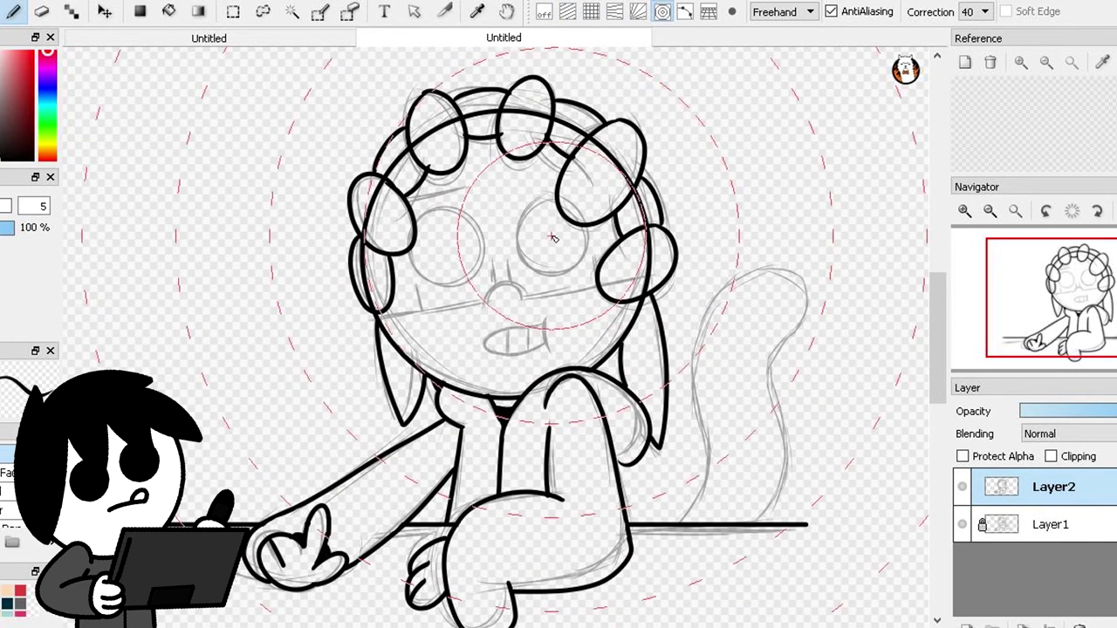
left_click(552, 237)
left_click_drag(553, 195, 581, 236)
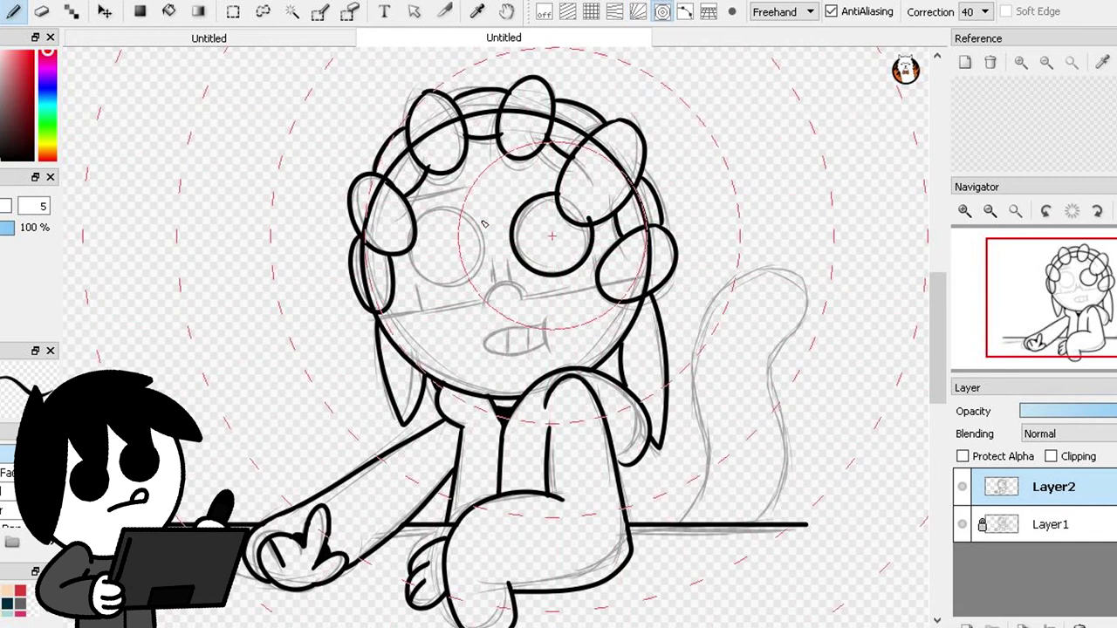
left_click(446, 244, "ctrl")
left_click_drag(409, 260, 486, 246)
left_click(545, 11)
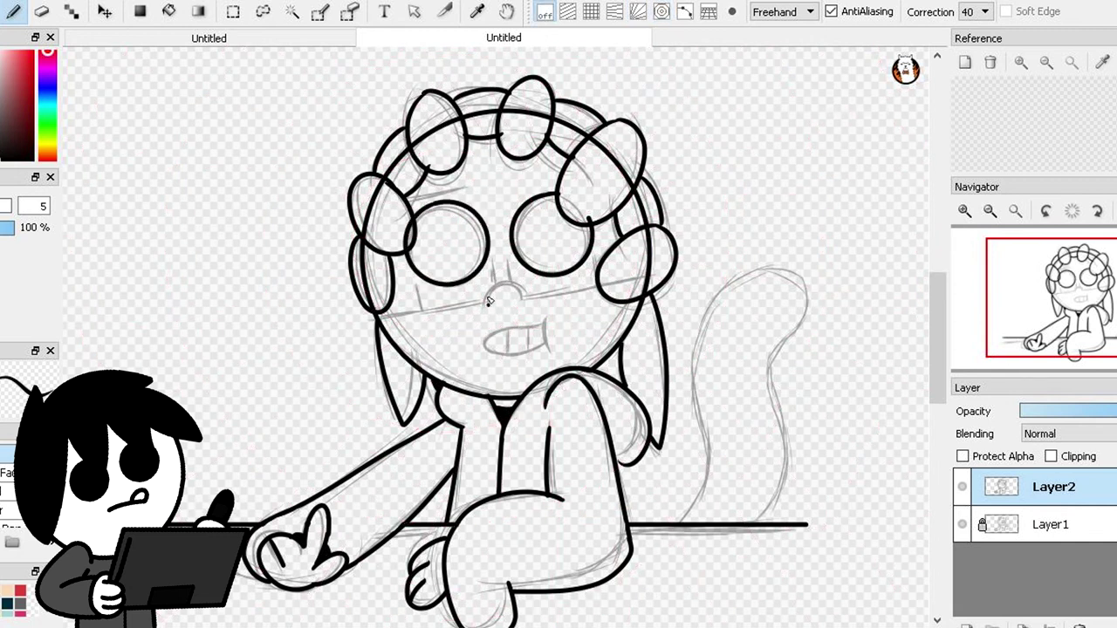
- Ink the nose and the line across the face with its short vertical marks
left_click_drag(520, 298, 597, 277)
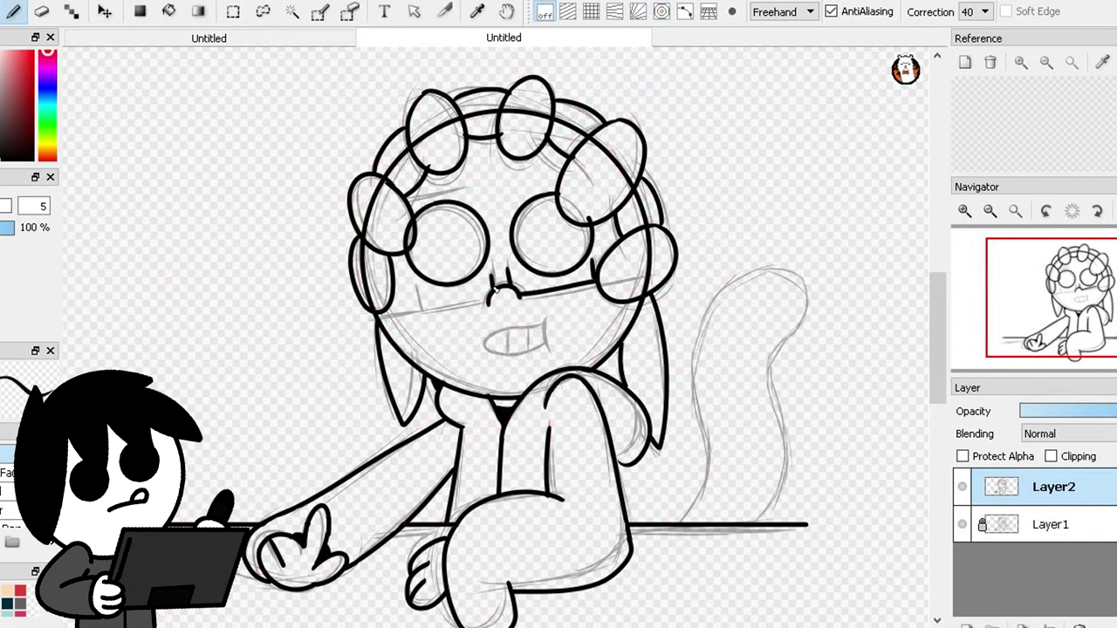
key("ctrl+z")
left_click_drag(488, 302, 417, 312)
key("ctrl+z")
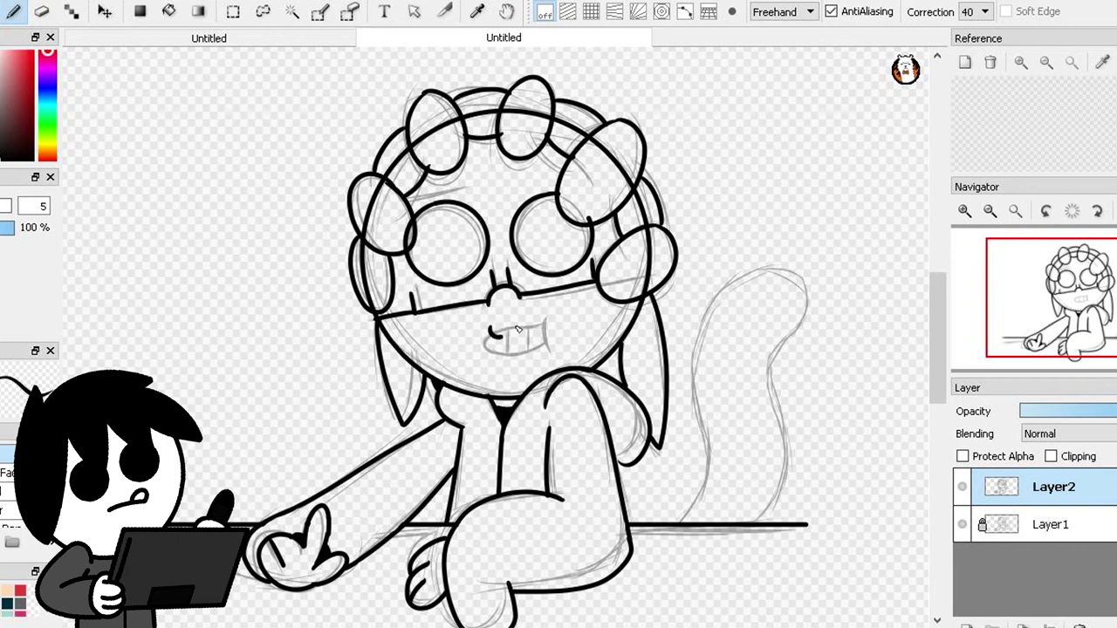
- Lower the opacity of the sketch on Layer1, and ink the cat-like mouth and both eyebrows on Layer2
left_click(1056, 524)
left_click(1035, 411)
left_click(1071, 485)
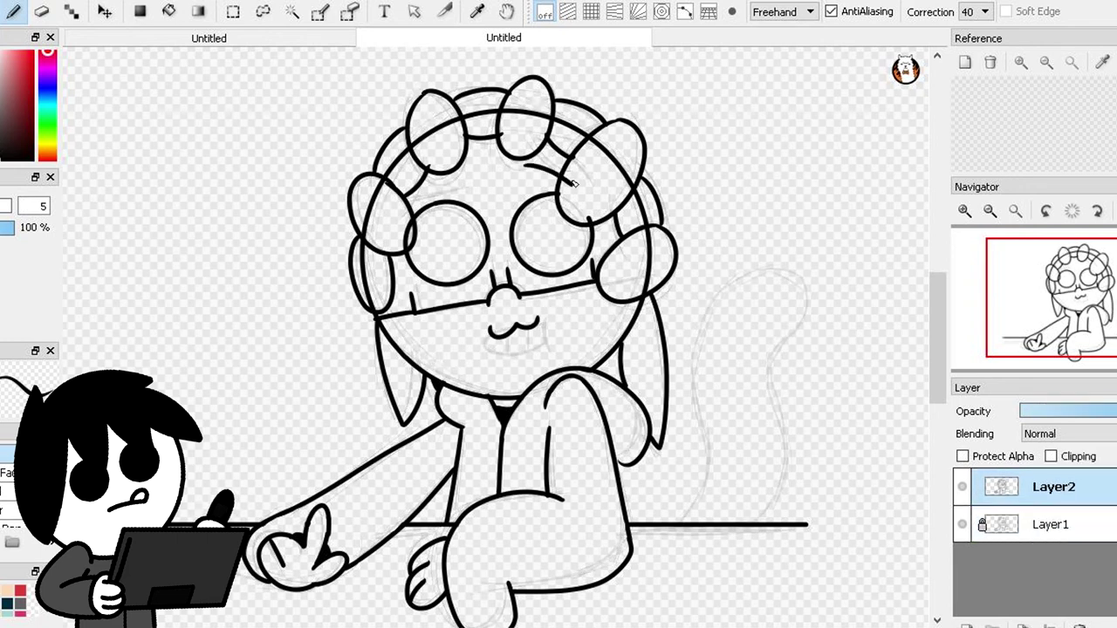
left_click_drag(423, 194, 455, 179)
- Ink the curled tail rising from the ground line behind the character
mouse_move(681, 525)
left_mouse_down()
mouse_move(741, 288)
mouse_move(757, 368)
mouse_move(745, 520)
left_mouse_up()
key("ctrl+z")
left_click_drag(754, 355, 742, 513)
key("ctrl+z")
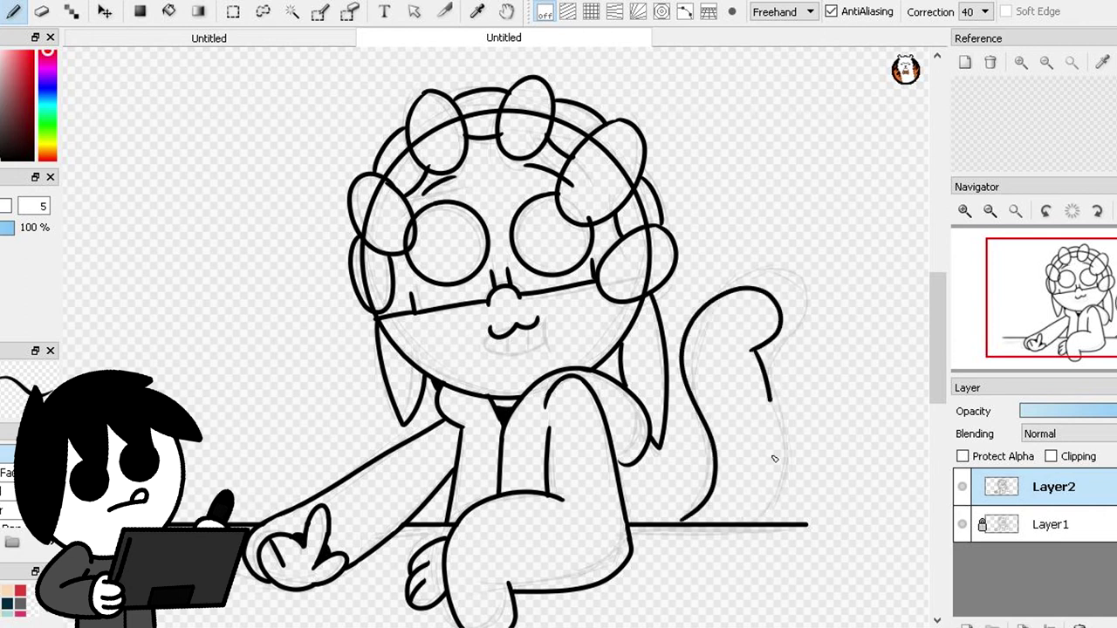
left_click_drag(774, 458, 739, 521)
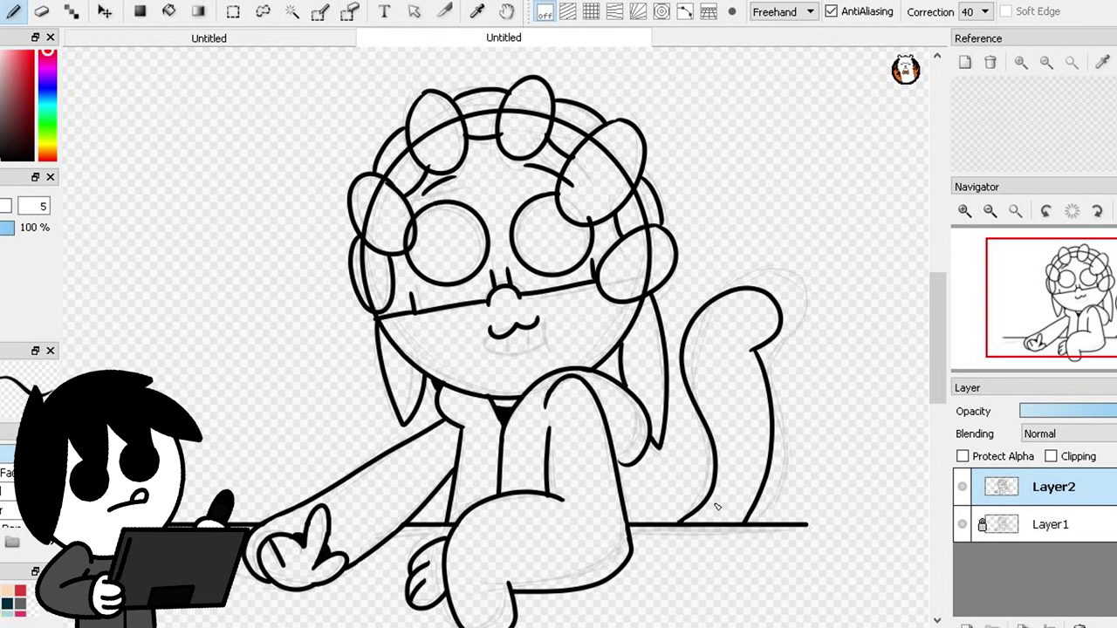
- Delete the sketch layer Layer1
left_click_drag(937, 325, 937, 300)
left_click(1015, 211)
left_click(1051, 530)
left_click(1080, 626)
- Fill the curls on the left side of the hair and both eyes with black
double_click(964, 211)
left_click(169, 12)
left_click(403, 130)
left_click(349, 196)
left_click(332, 270)
left_click(310, 367)
left_click(423, 318)
left_click(580, 305)
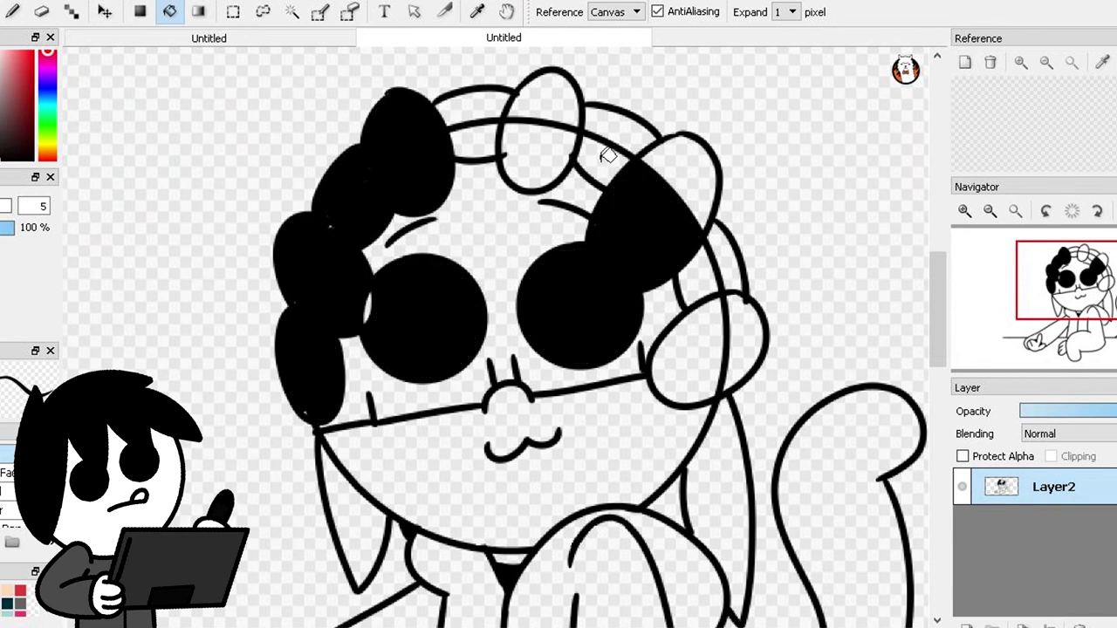
- Fill the remaining top and right curls and both hanging hair strands with black
left_click(541, 157)
left_click(540, 101)
left_click(658, 170)
left_click(711, 262)
left_click(698, 349)
left_click(715, 506)
left_click(349, 515)
- Touch up the gaps and edges of the black hair, and rework the line joining the front foot to the leg
key("b")
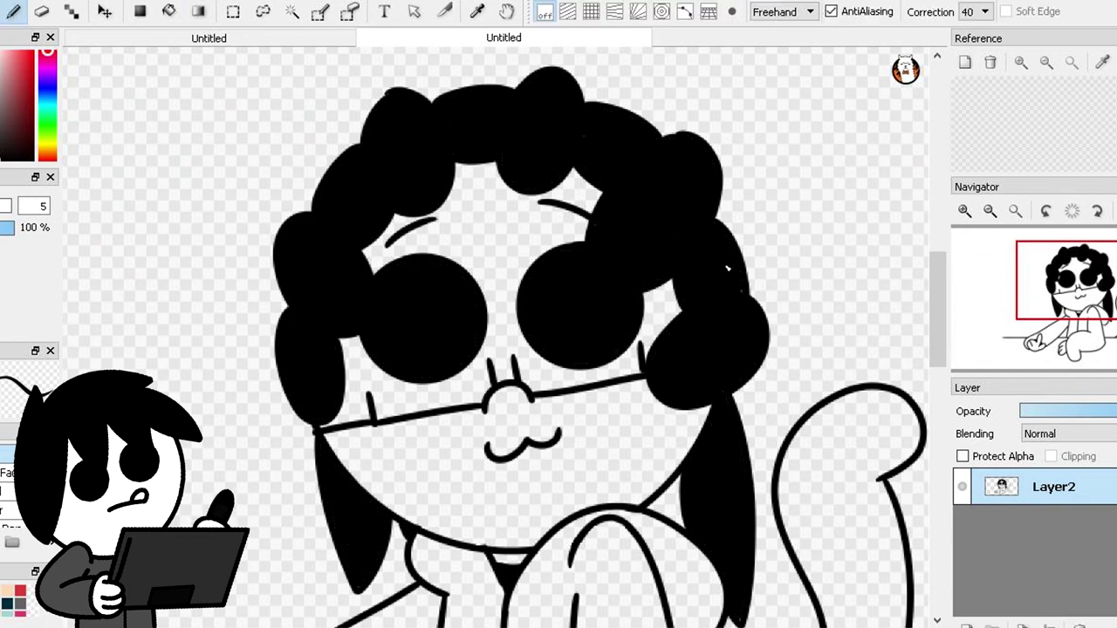
scroll(646, 222, "down", 6)
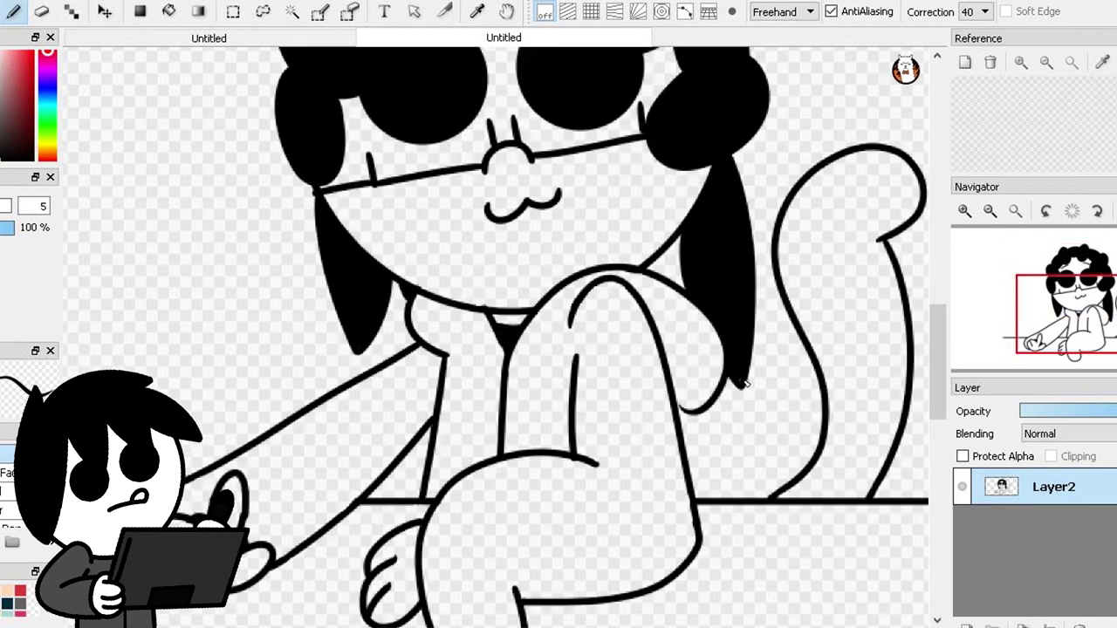
key("e")
mouse_move(521, 516)
left_mouse_down()
mouse_move(518, 442)
mouse_move(447, 528)
mouse_move(512, 476)
mouse_move(530, 428)
left_mouse_up()
key("b")
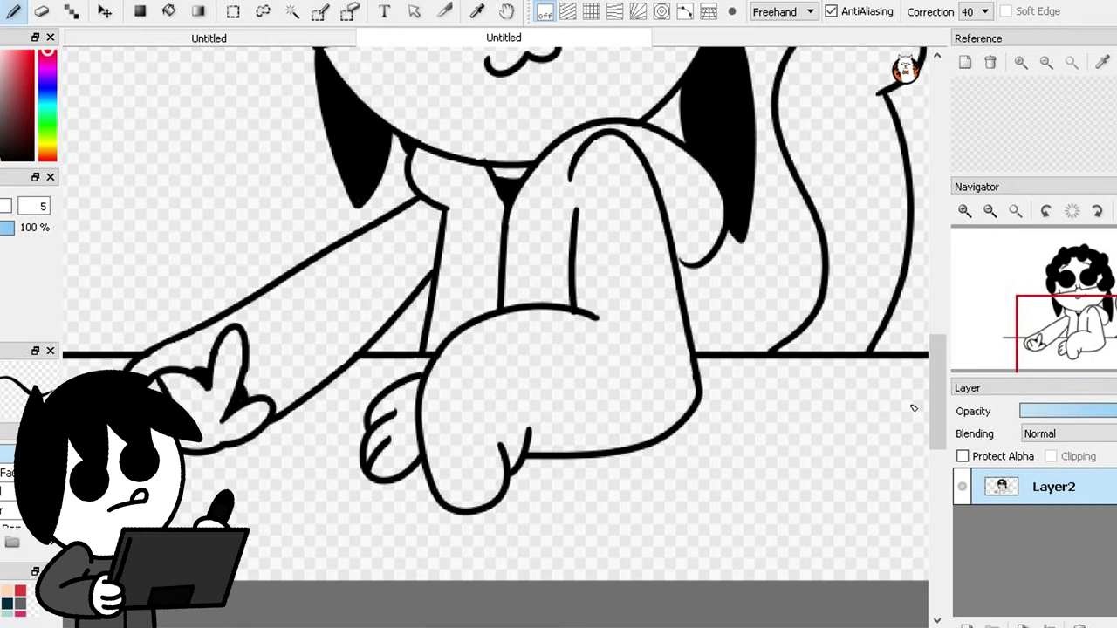
- Add a new layer, Layer3, and place it beneath the line art on Layer2
left_click_drag(937, 405, 942, 355)
left_click(1015, 211)
left_click(966, 625)
left_click_drag(1040, 489, 1038, 527)
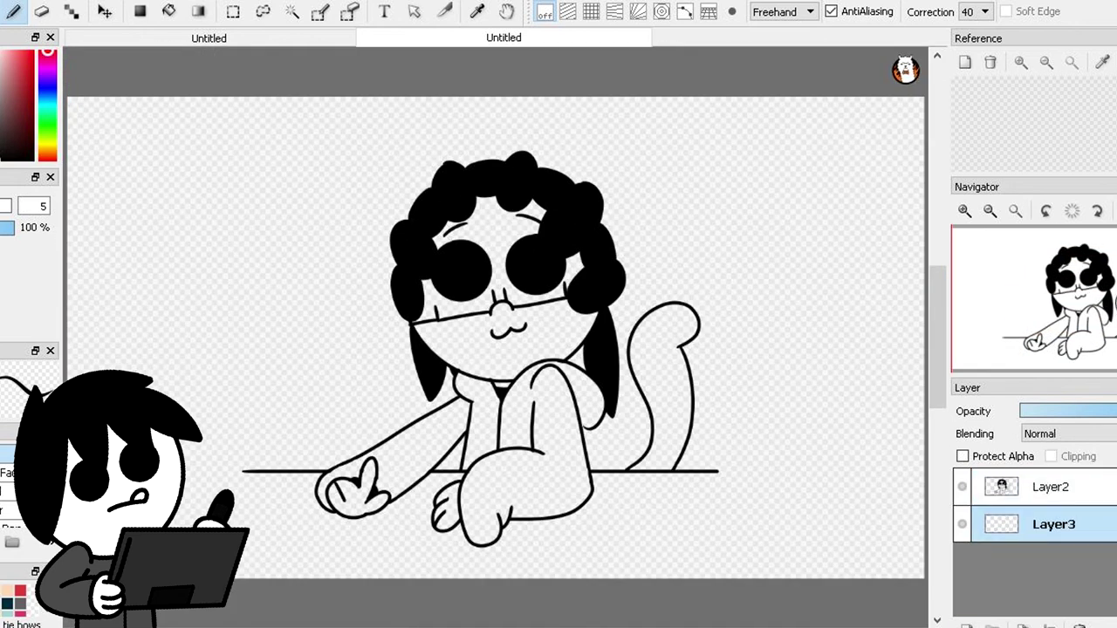
- Fill the character's hoodie, sleeve and leg with green on Layer3 using the Bucket tool
left_click(47, 124)
left_click(32, 98)
left_click(169, 11)
left_click(493, 412)
left_click(492, 411)
left_click(428, 439)
- Choose a darker green and refill the whole outfit with it
left_click(32, 112)
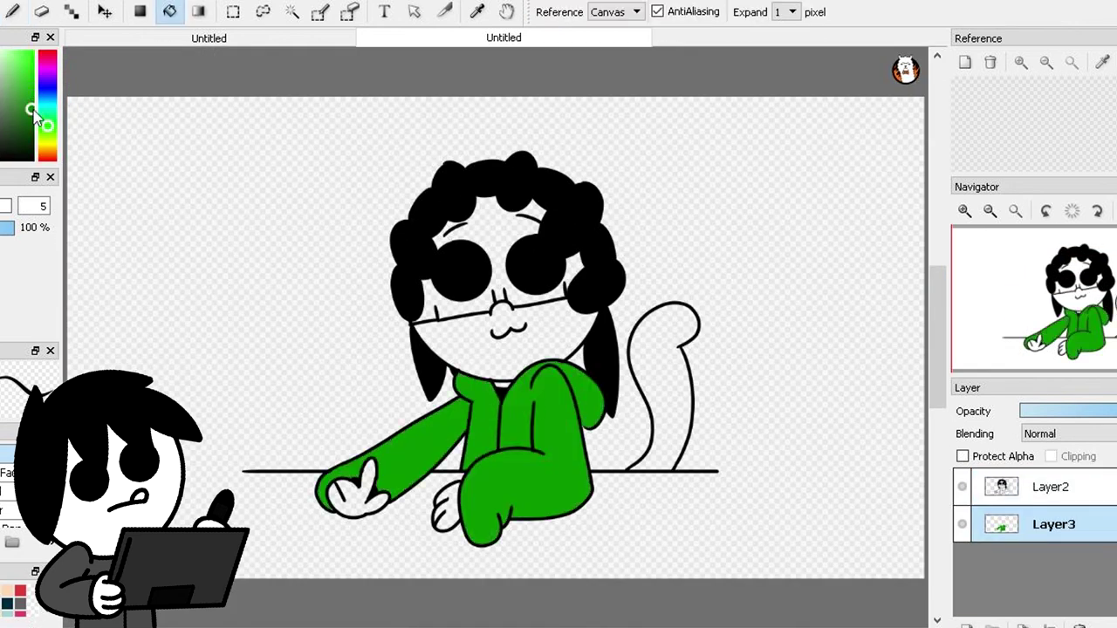
left_click(496, 412)
left_click(565, 447)
left_click(417, 445)
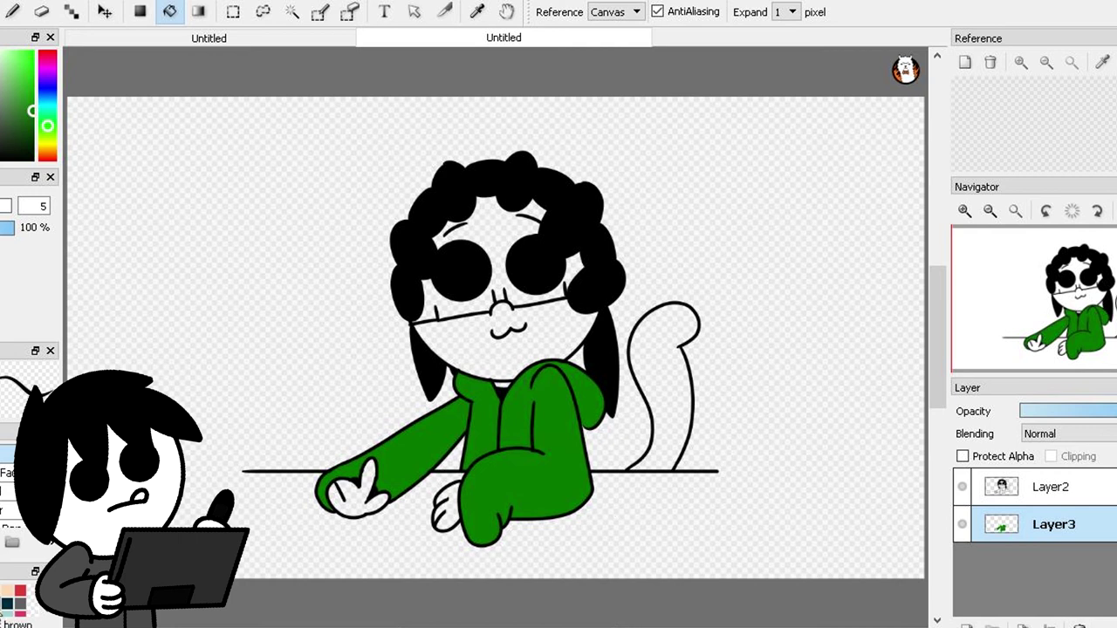
- Fill the hand, face, neck, foot and tail with the brown colour from the palette
left_click(371, 487)
key("ctrl+z")
left_click(6, 601)
left_click(384, 480)
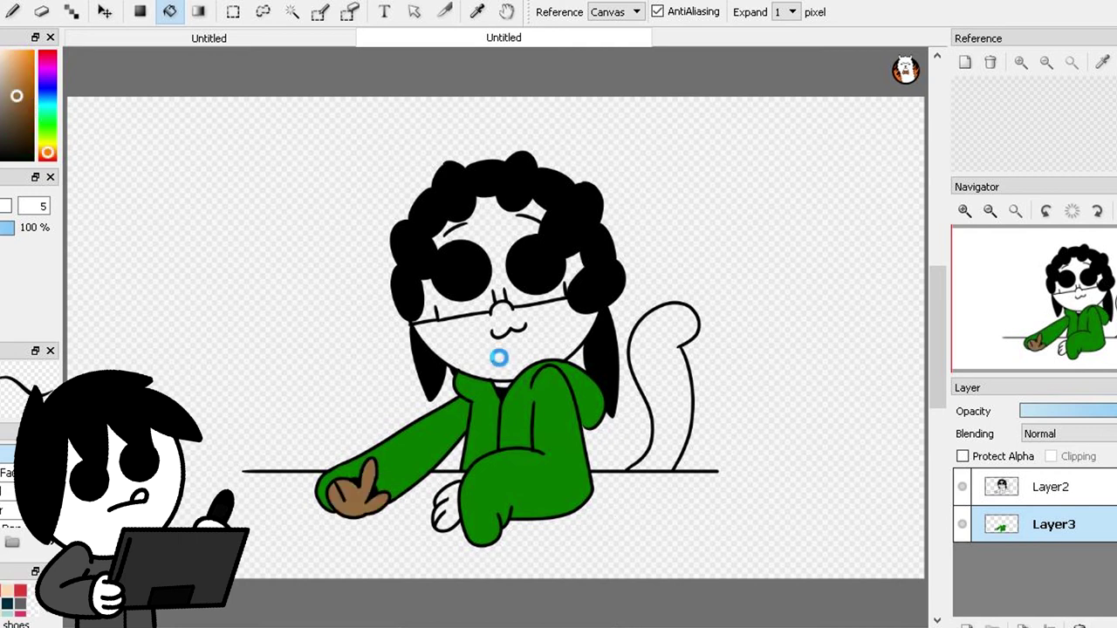
left_click(499, 358)
left_click(483, 297)
left_click(453, 506)
left_click(508, 379)
left_click(659, 348)
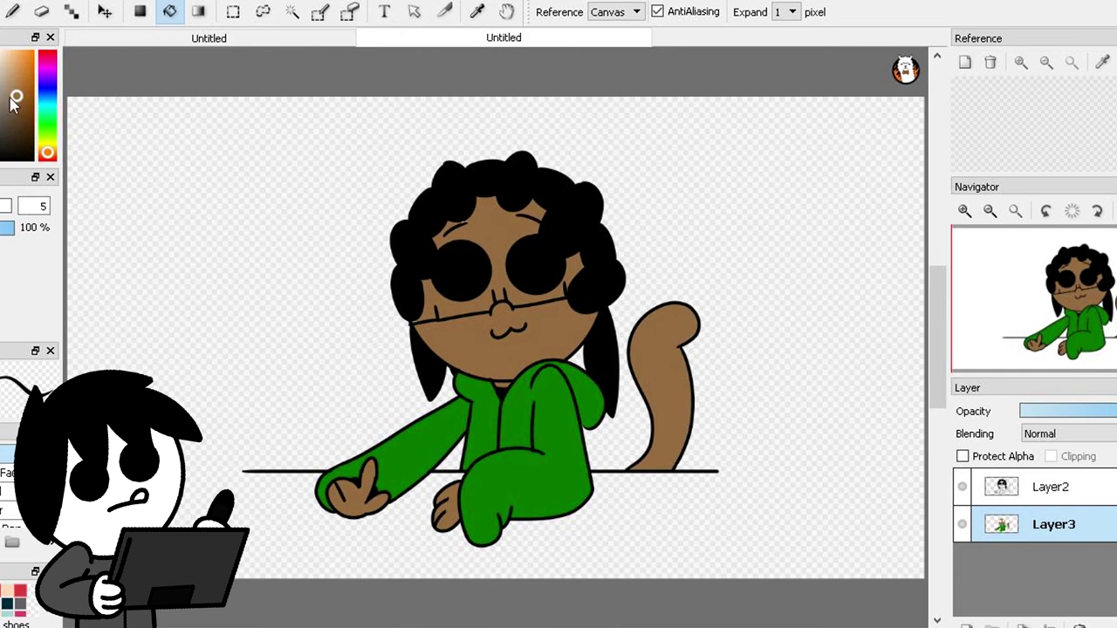
left_click(661, 351)
left_click(672, 327)
- Lock the colour layer Layer3 and make Layer2 active with the Brush tool
left_click(964, 210)
left_click(964, 211)
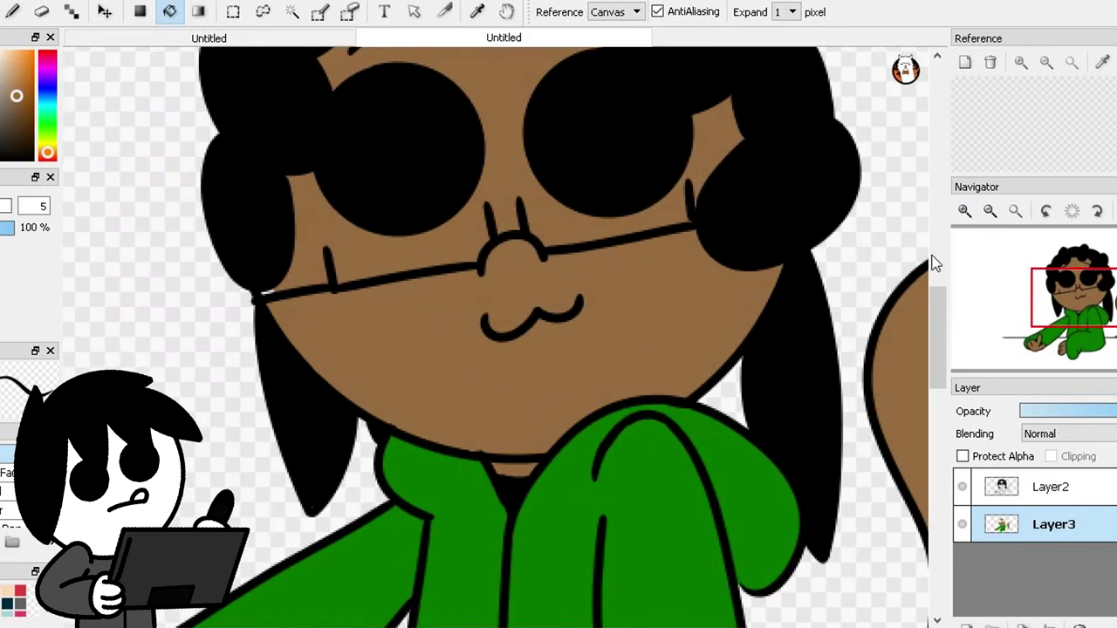
left_click_drag(932, 328, 942, 305)
left_click(12, 11)
left_click(1040, 487)
left_click(1044, 525)
left_click(1035, 482)
left_click_drag(515, 627, 583, 627)
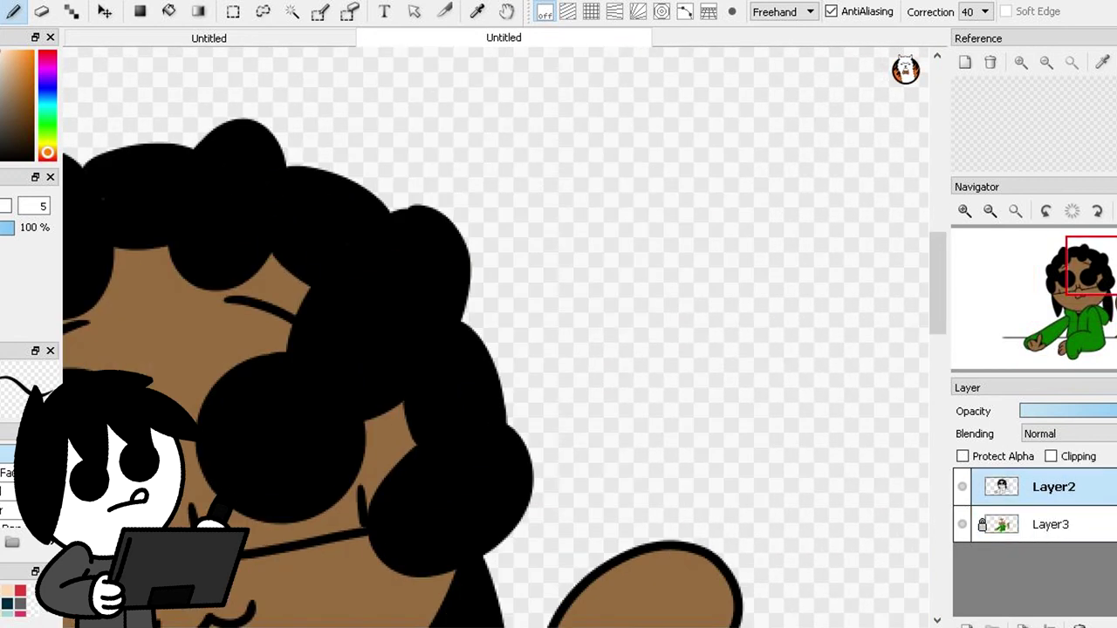
- Sketch a large pointed cat ear in grey on the head's right side, with a base line and an inner ear contour
mouse_move(300, 206)
left_mouse_down()
mouse_move(392, 137)
mouse_move(480, 354)
left_mouse_up()
left_click_drag(293, 201, 466, 384)
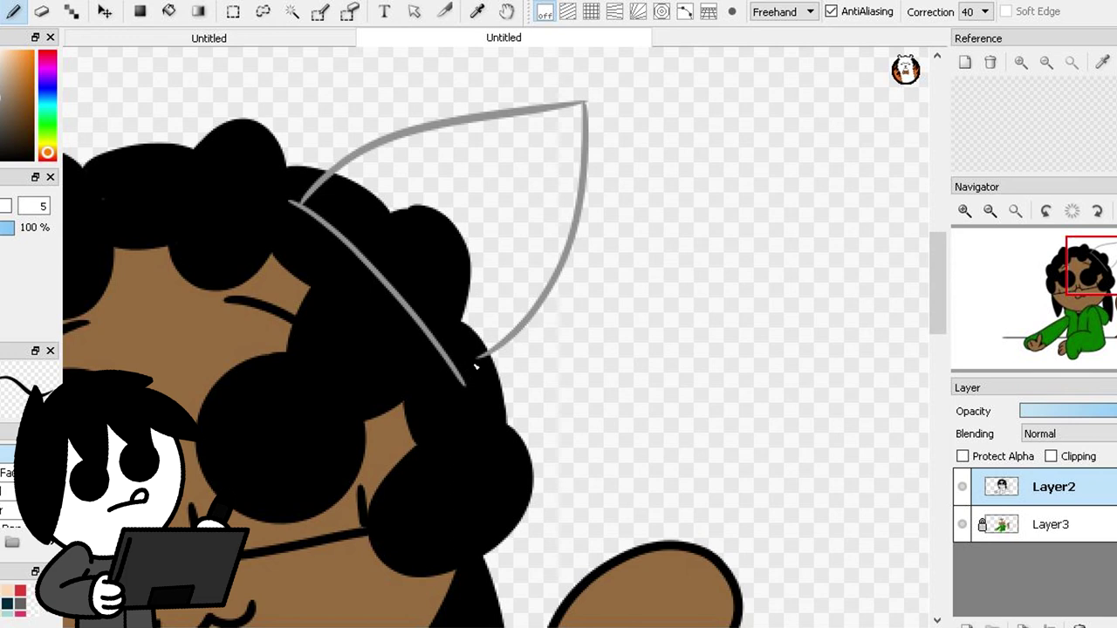
mouse_move(353, 242)
left_mouse_down()
mouse_move(448, 197)
mouse_move(431, 328)
left_mouse_up()
left_click_drag(602, 624, 527, 623)
mouse_move(382, 251)
left_mouse_down()
mouse_move(282, 214)
mouse_move(179, 199)
mouse_move(173, 171)
mouse_move(330, 398)
left_mouse_up()
key("ctrl+z")
key("ctrl+z")
- Sketch the matching pointed cat ear in grey on the head's left side, with its base line and inner contour
left_click_drag(173, 169, 310, 404)
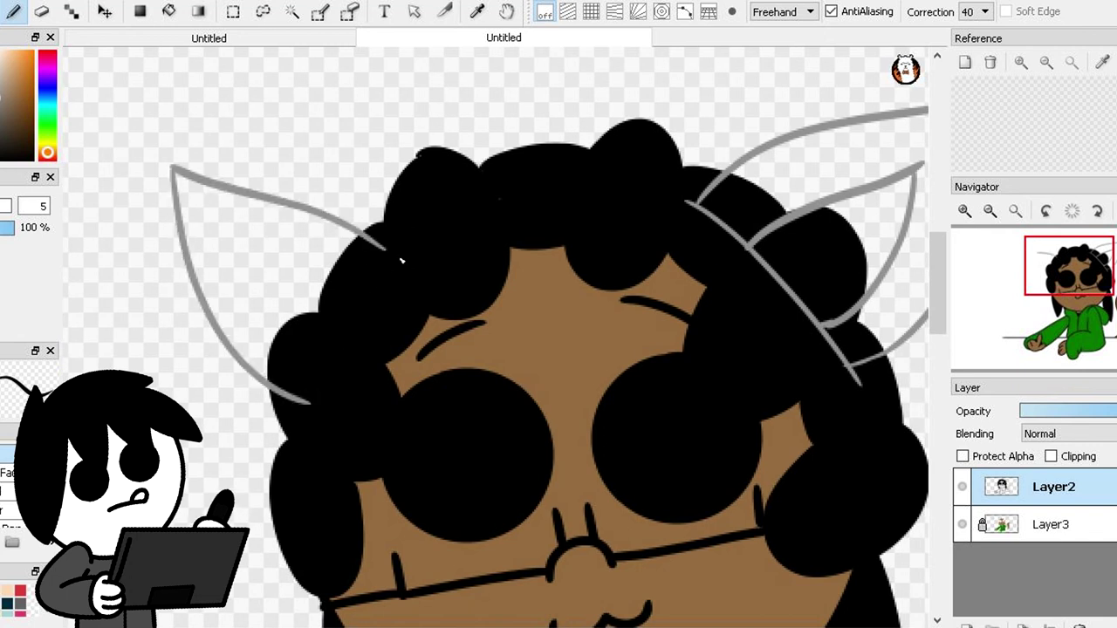
left_click_drag(392, 248, 308, 449)
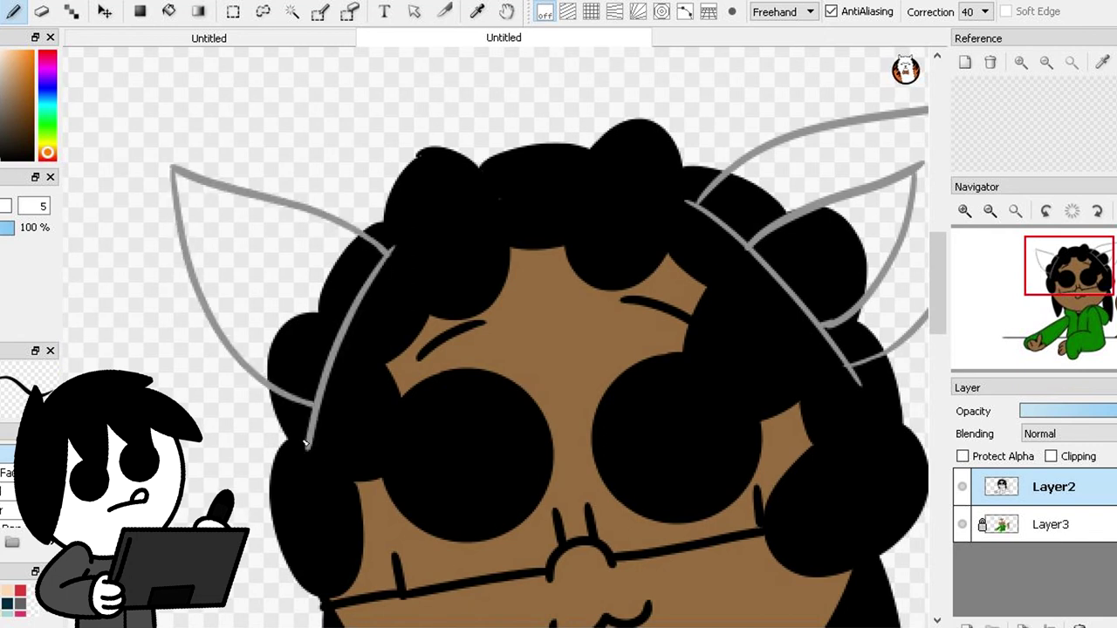
right_click(341, 339)
mouse_move(363, 287)
left_mouse_down()
mouse_move(226, 223)
mouse_move(326, 365)
left_mouse_up()
left_click_drag(493, 618, 327, 610)
- Try to clear the black hair inside the right-hand ear with transparent Bucket fills
left_click(169, 11)
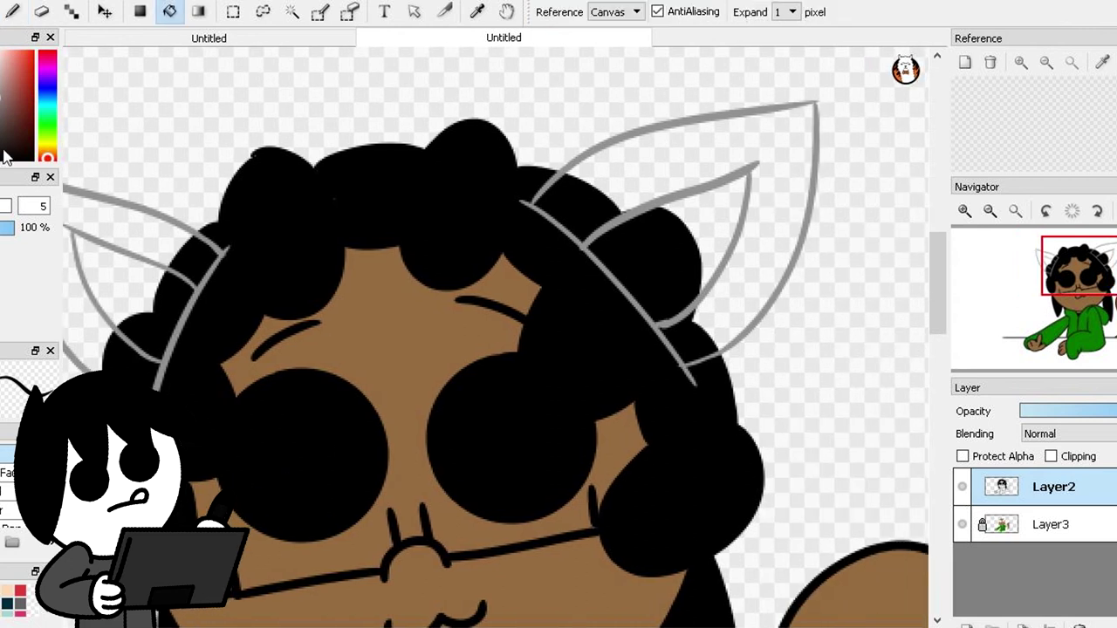
left_click(673, 194)
key("ctrl+z")
left_click(602, 208)
left_click(650, 257)
key("ctrl+z")
key("ctrl+z")
key("ctrl+z")
- Try clearing the hair inside the right-hand ear with the Bucket expansion set to 0 pixels
left_click(793, 12)
left_click(790, 27)
left_click(593, 205)
left_click(655, 257)
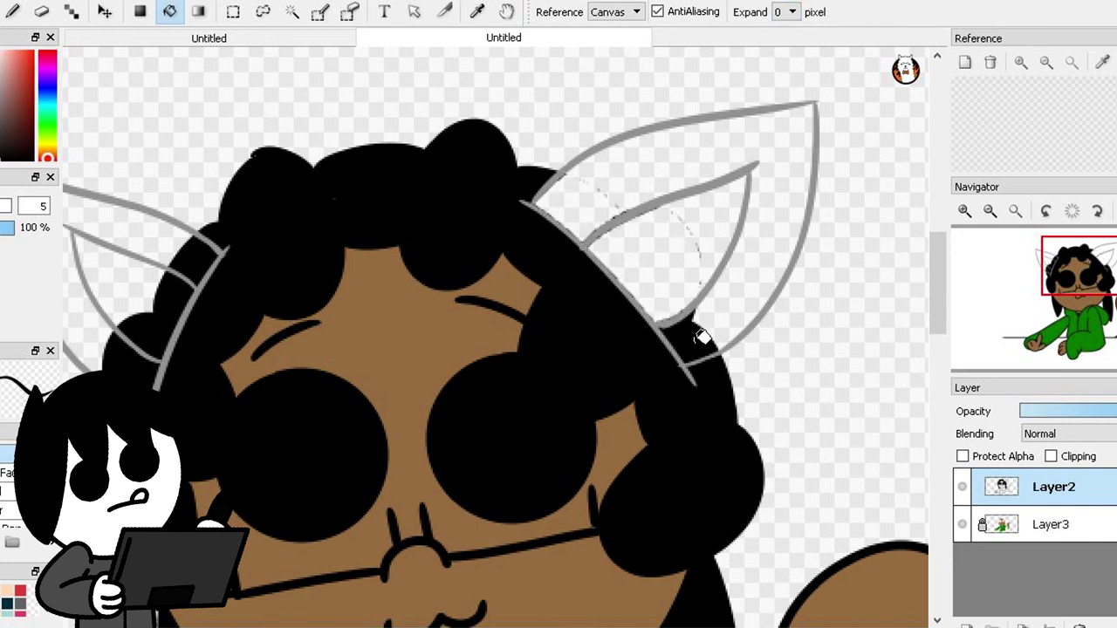
left_click(698, 339)
key("ctrl+z")
key("ctrl+z")
key("ctrl+z")
- Set the Bucket expansion to 1 pixel and clear the black hair showing inside both ears with transparent fills
left_click(793, 12)
left_click(788, 40)
left_click(594, 206)
left_click(652, 262)
left_click(701, 337)
left_click(166, 298)
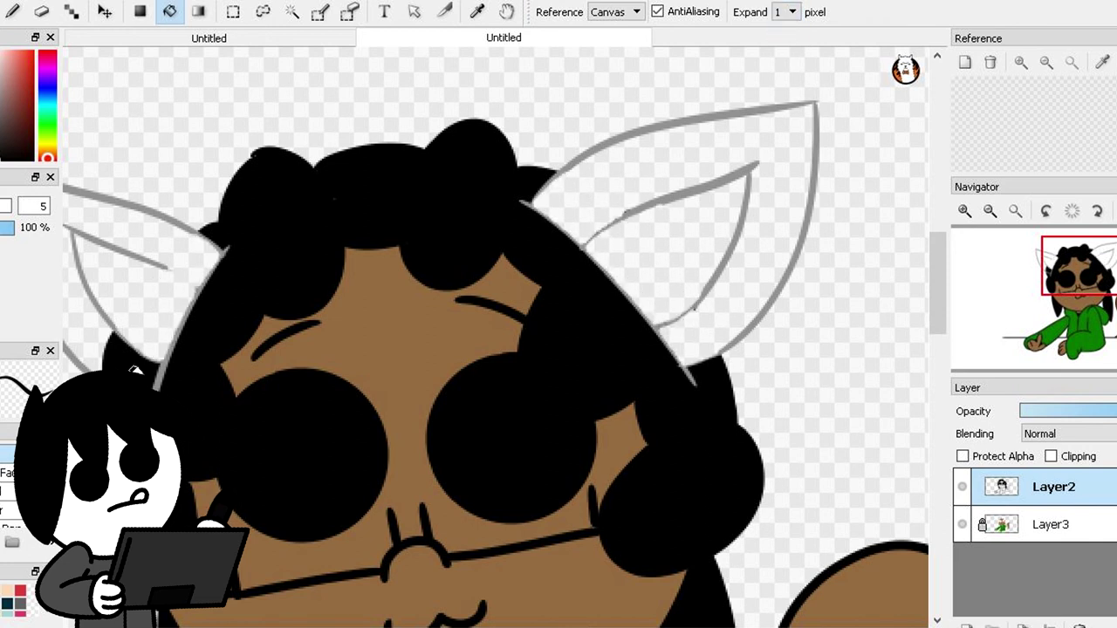
- Redraw the missing ends of the left-hand inner ear contour with the Brush tool
left_click(12, 13)
left_click_drag(132, 348, 162, 371)
left_click_drag(166, 268, 204, 291)
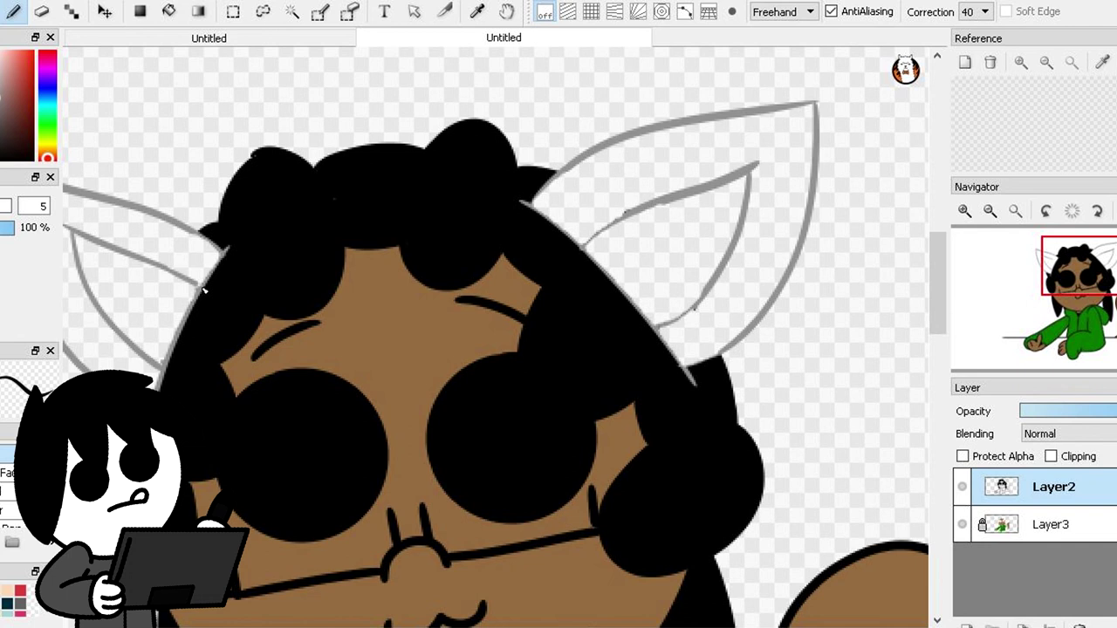
scroll(683, 367, "left", 3)
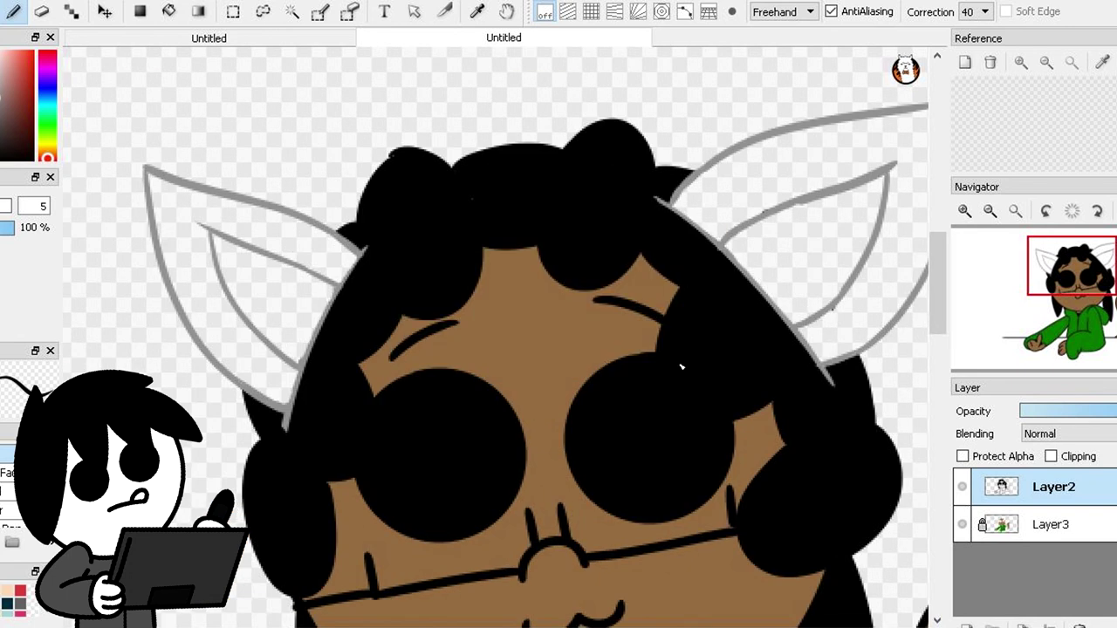
- Recolour the left-hand ear's grey lines black using the Bucket tool with an expansion of 1 pixel
left_click(171, 12)
left_click(793, 12)
left_click(787, 27)
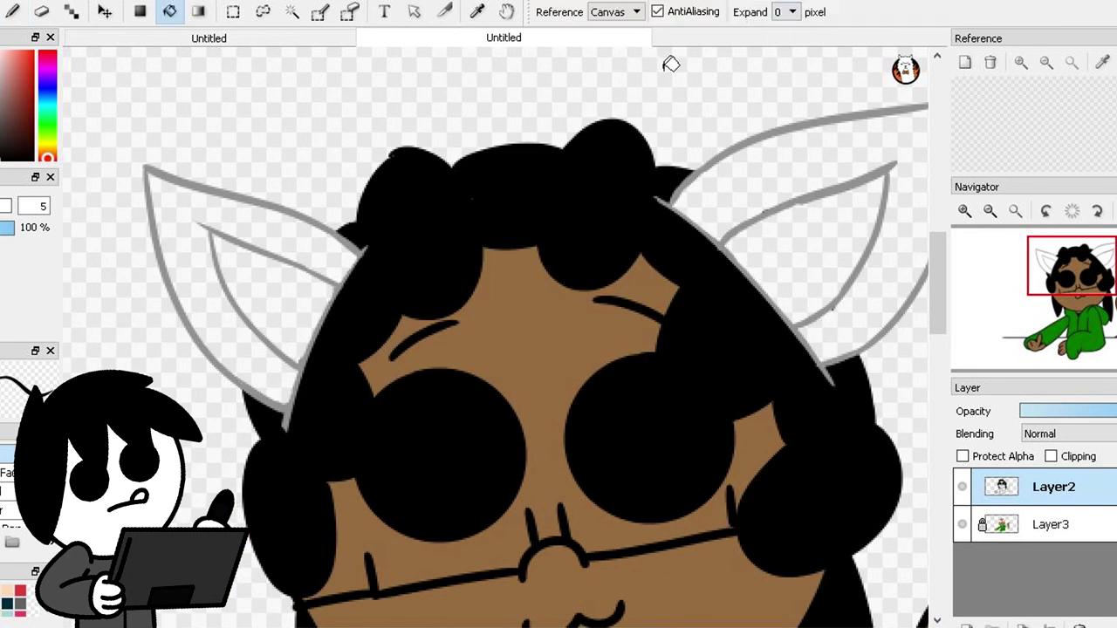
left_click(258, 201)
key("ctrl+z")
left_click(792, 18)
left_click(233, 189)
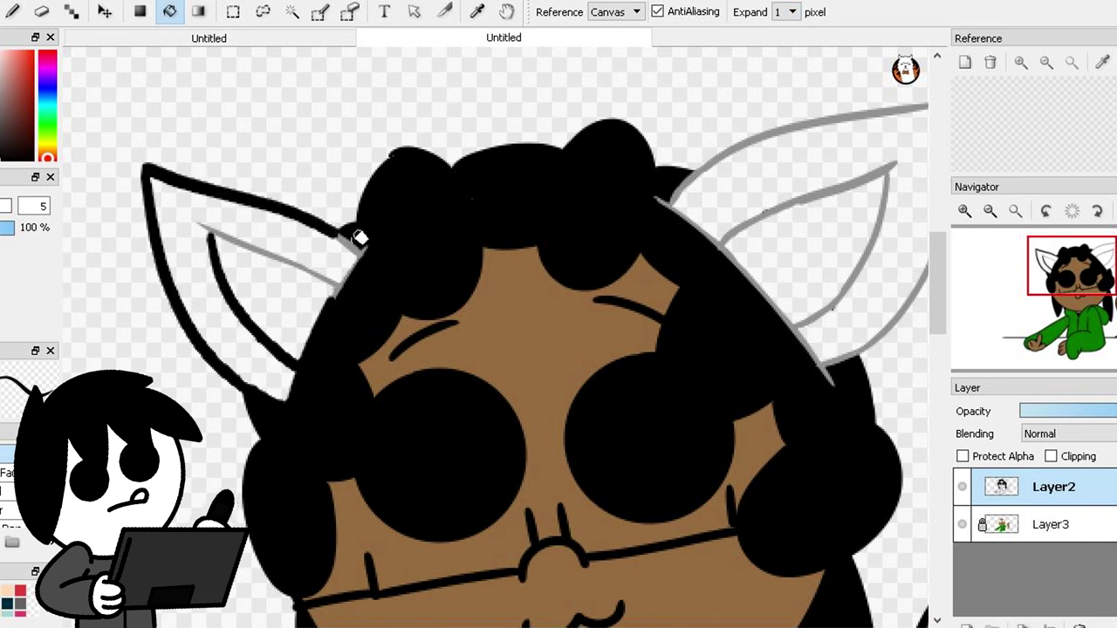
- Fill the right-hand ear's inner and outer grey outlines with black
scroll(546, 532, "right", 3)
left_click(602, 296)
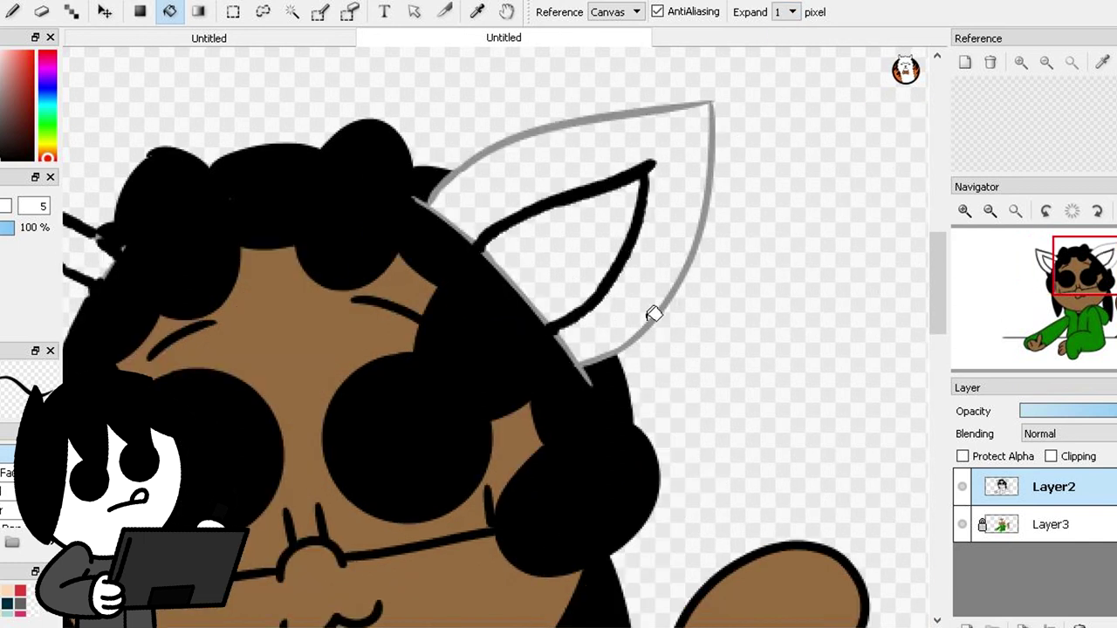
left_click(653, 314)
left_click(588, 113)
- Paint the leftover grey ear base lines black with the Brush tool and add zigzag fur inside the right-hand ear
key("b")
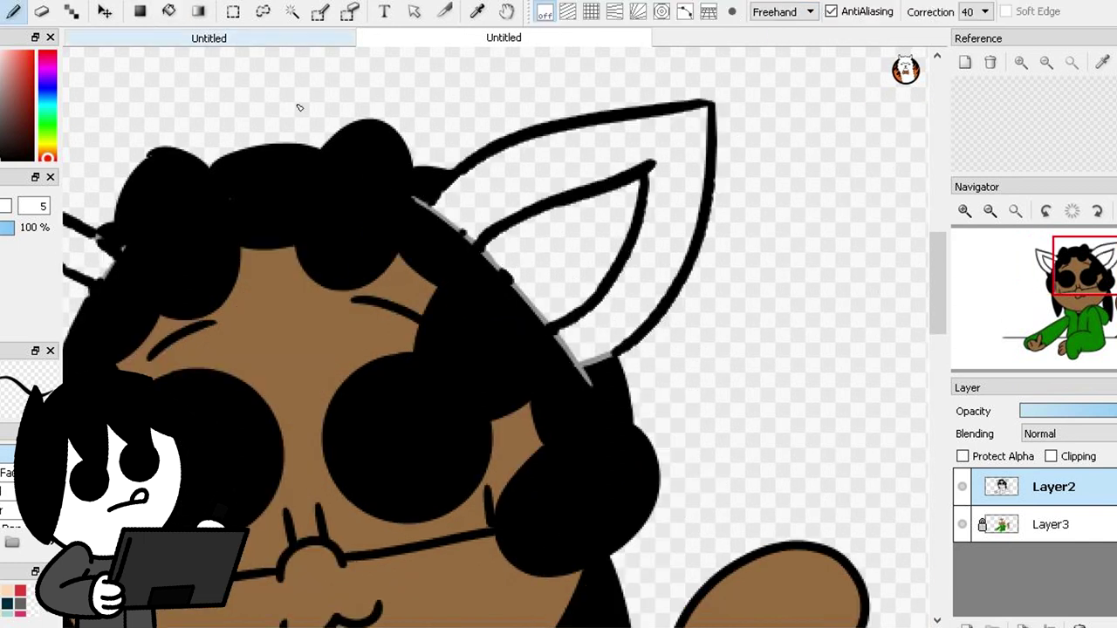
mouse_move(412, 198)
left_mouse_down()
mouse_move(456, 228)
mouse_move(486, 279)
mouse_move(578, 369)
left_mouse_up()
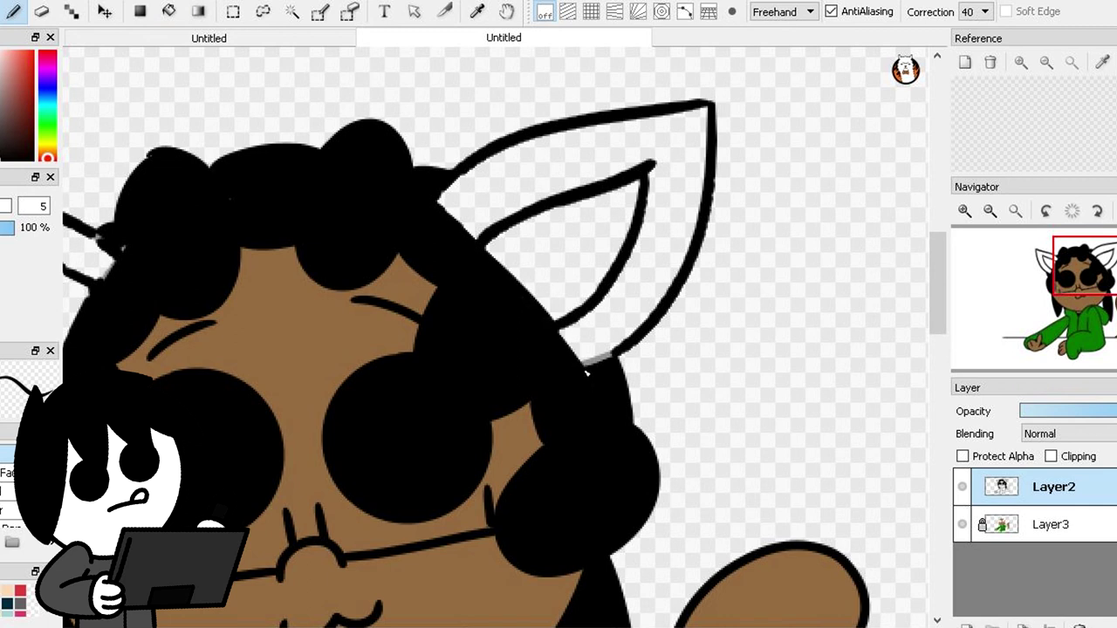
scroll(620, 357, "left", 5)
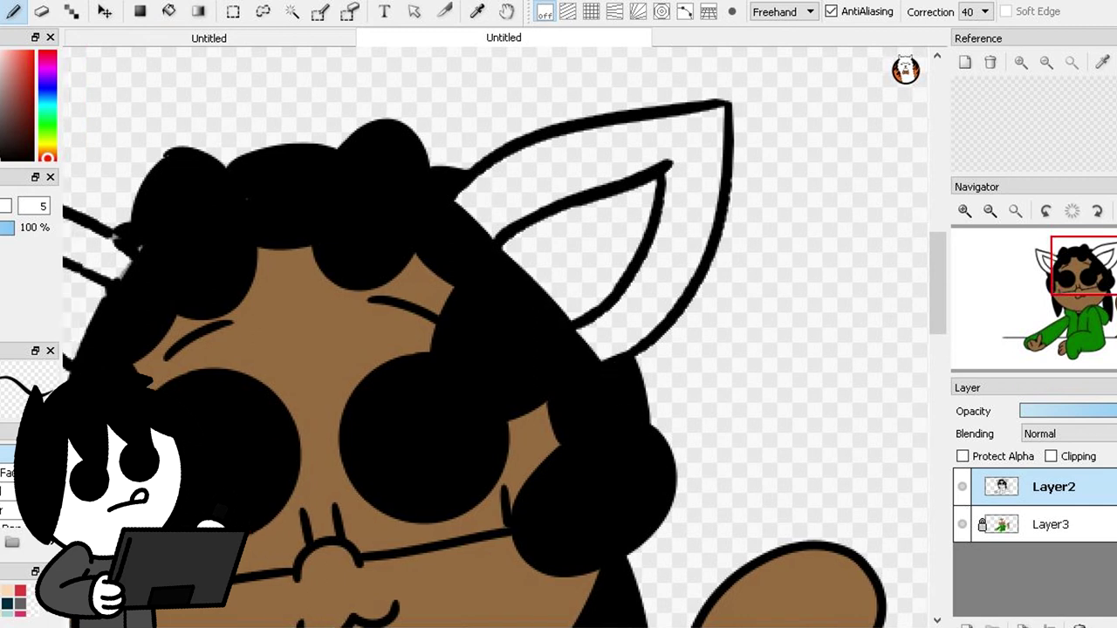
mouse_move(735, 255)
left_mouse_down()
mouse_move(807, 249)
mouse_move(833, 190)
left_mouse_up()
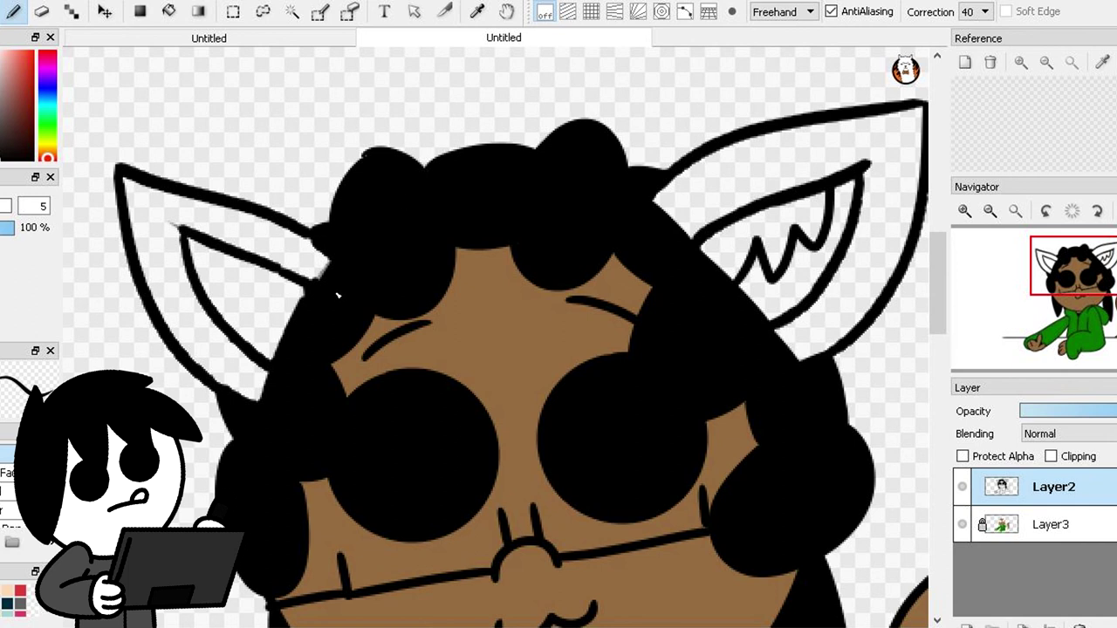
left_click_drag(258, 416, 280, 360)
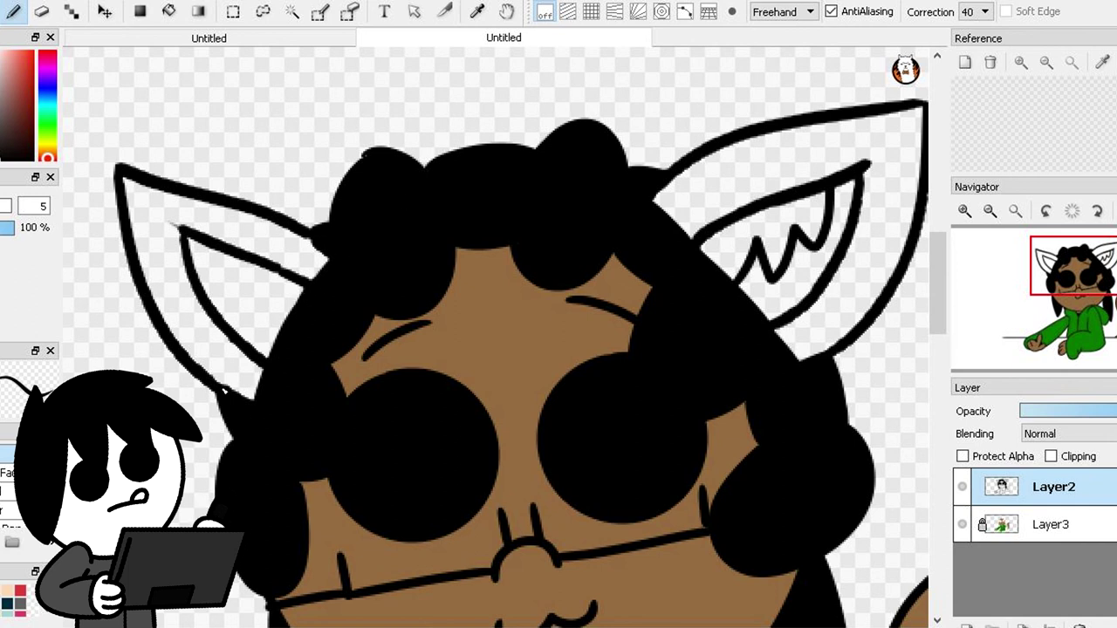
- Draw zigzag fur inside the left-hand ear, undoing unsatisfactory strokes
left_click_drag(212, 246, 288, 321)
key("ctrl+z")
mouse_move(210, 248)
left_mouse_down()
mouse_move(286, 323)
mouse_move(261, 298)
mouse_move(278, 332)
left_mouse_up()
key("ctrl+z")
left_click(1015, 210)
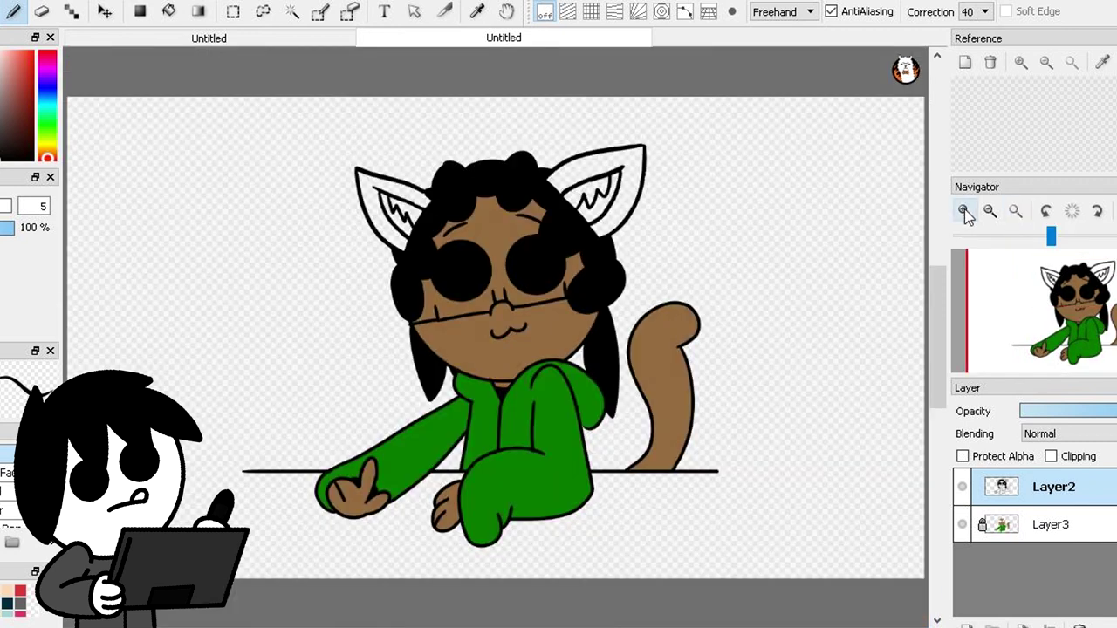
- Sample the outfit's green, choose a darker shade of it, and turn off Protect Alpha on Layer3
left_click(964, 210)
left_click(964, 209)
left_click(1019, 211)
left_click(964, 211)
left_click(964, 210)
left_click(964, 211)
left_click_drag(938, 329, 938, 383)
right_click(571, 359)
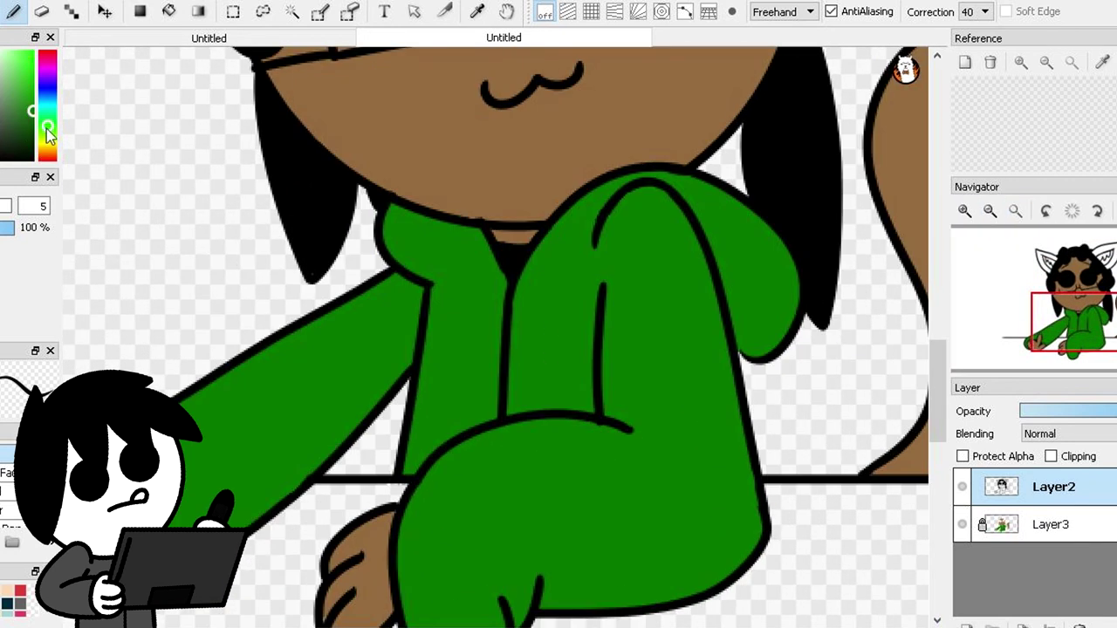
left_click(32, 122)
left_click(1046, 536)
left_click(963, 456)
- Refill the sleeve, hoodie and leg with the darker green using the Bucket tool
left_click(171, 11)
left_click(349, 336)
left_click(458, 341)
left_click(559, 349)
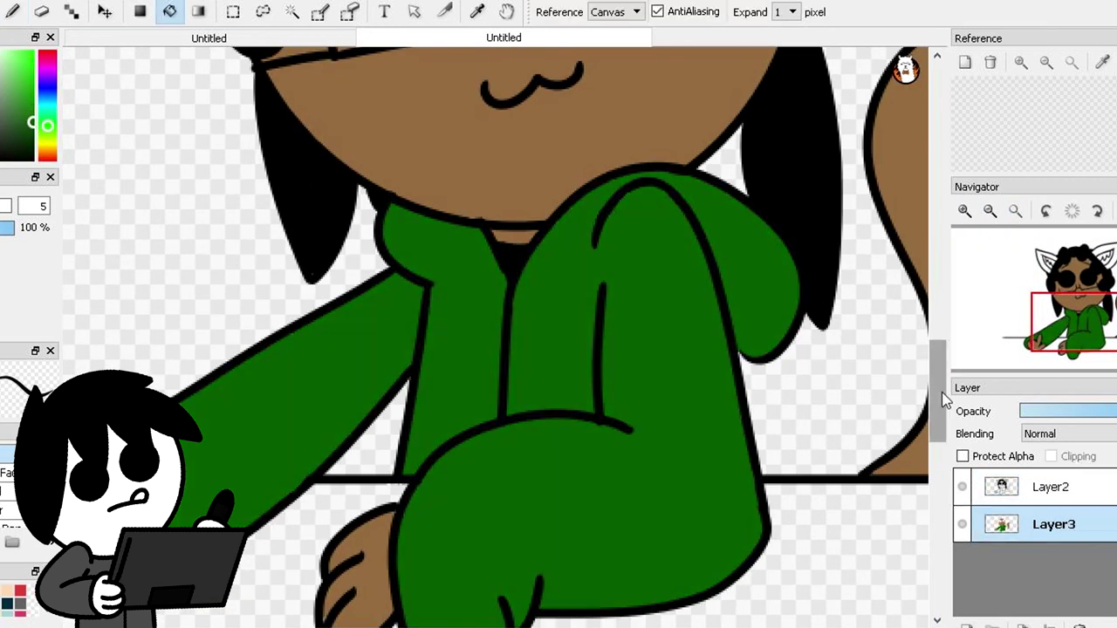
- Sample the brown skin colour and fill the outer areas of the ears with it
left_click_drag(939, 389, 939, 294)
left_click(475, 258, "alt")
left_click(237, 145)
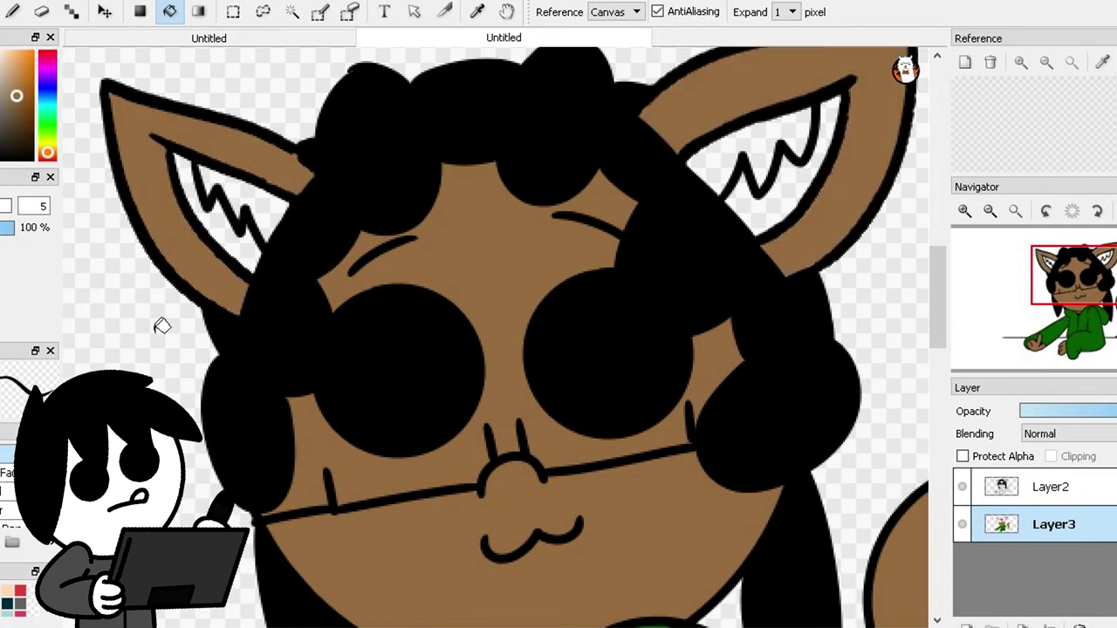
- Choose a light beige and fill the inner areas and fur of both ears
left_click(5, 61)
left_click(219, 209)
left_click(734, 187)
left_click(245, 191)
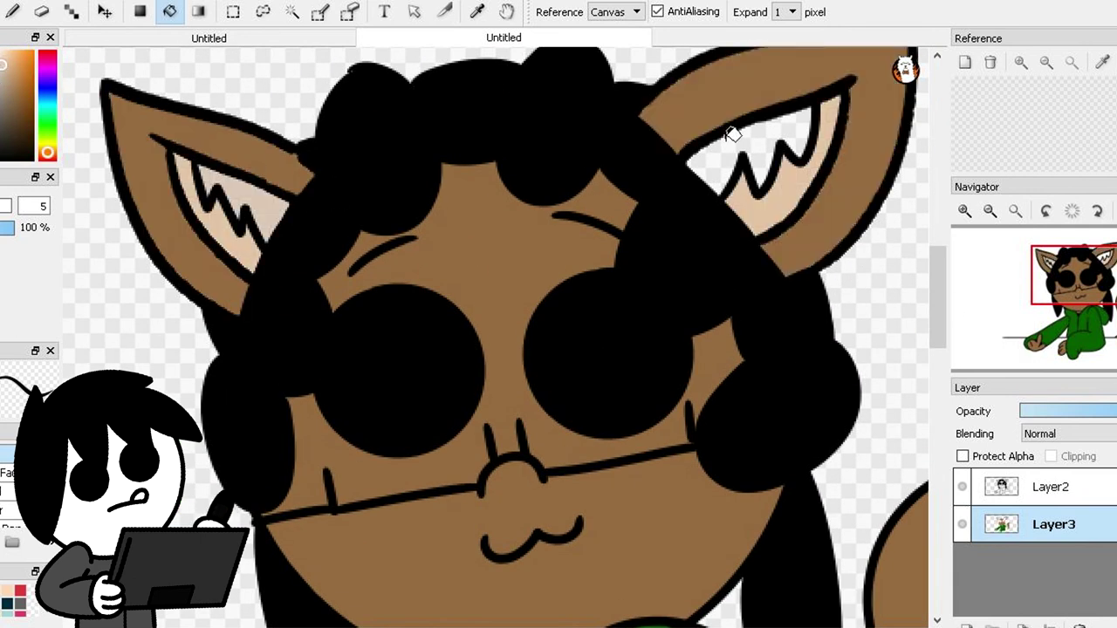
left_click(731, 133)
- Merge Layer2 down into Layer3, then add a new layer and place it beneath the character
left_click(1015, 211)
left_click(1032, 492)
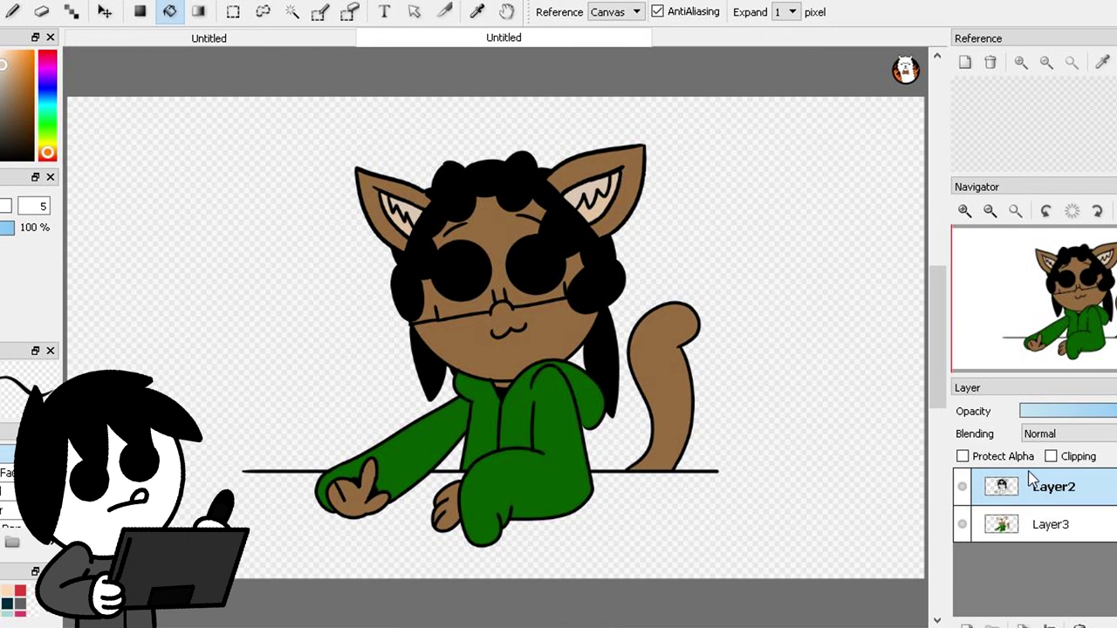
left_click(1033, 527)
left_click(1045, 489)
left_click(1045, 523)
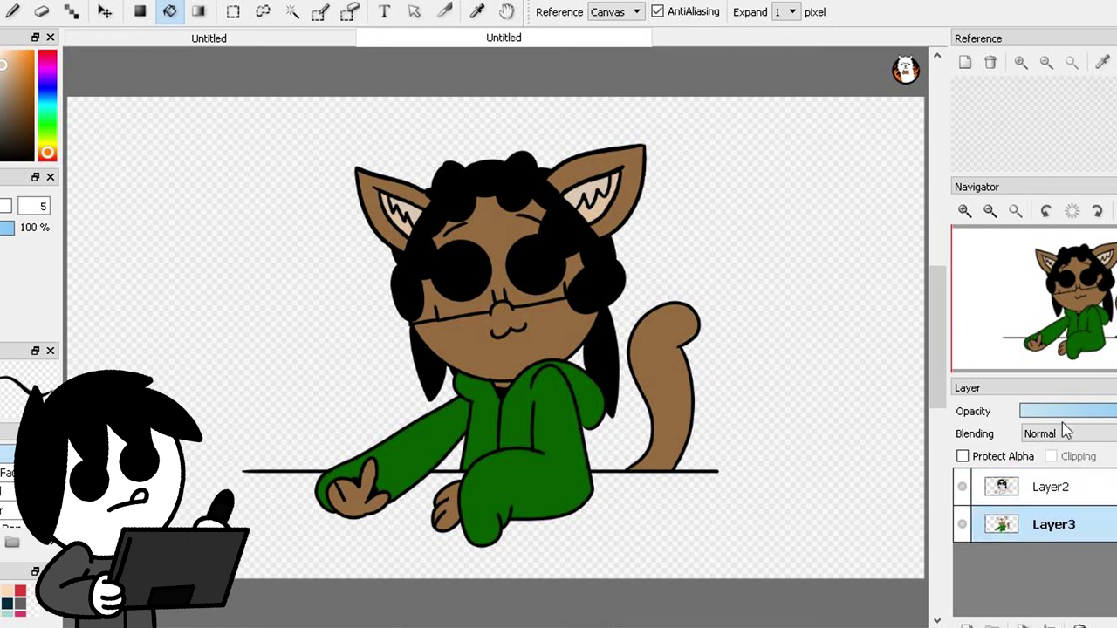
left_click(1051, 488)
left_click(1050, 626)
left_click(966, 626)
left_click_drag(1038, 489, 1029, 534)
- Choose dark blue and draw the mat's slanted left edge with the Brush and parallel snap, undoing the wrongly angled right edge
left_click(964, 211)
left_click(964, 211)
left_click_drag(938, 316, 941, 361)
left_click(989, 211)
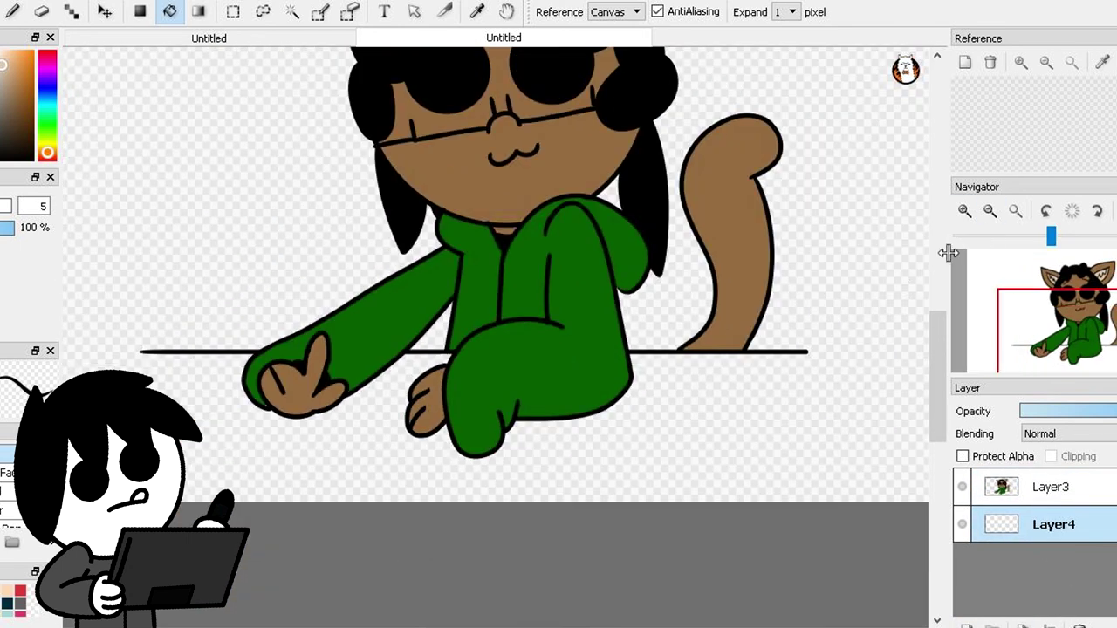
left_click(13, 12)
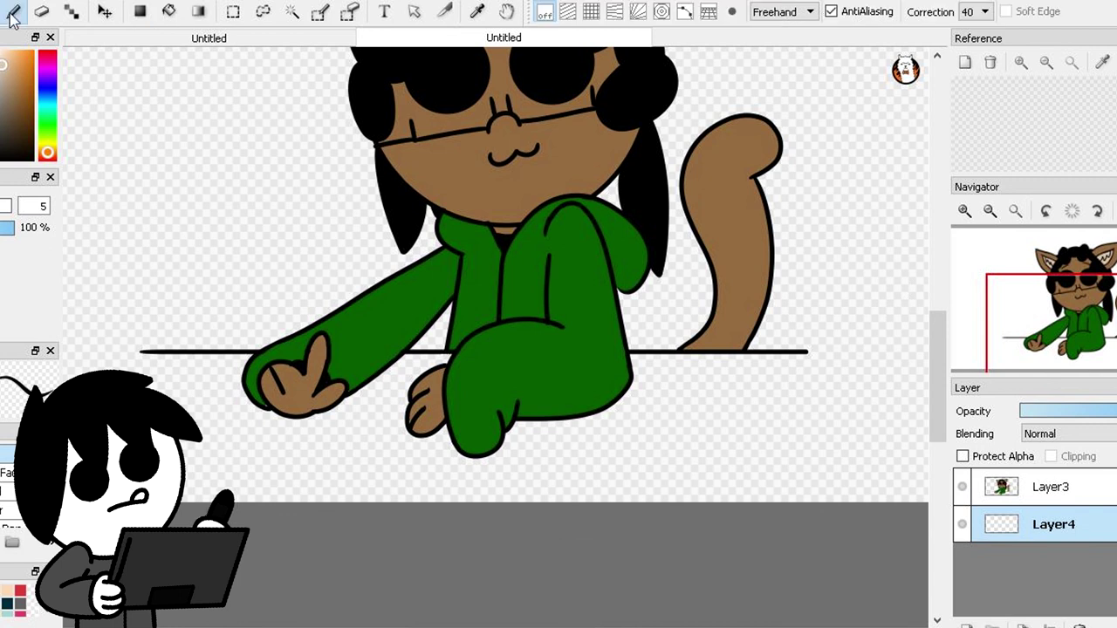
left_click(572, 12)
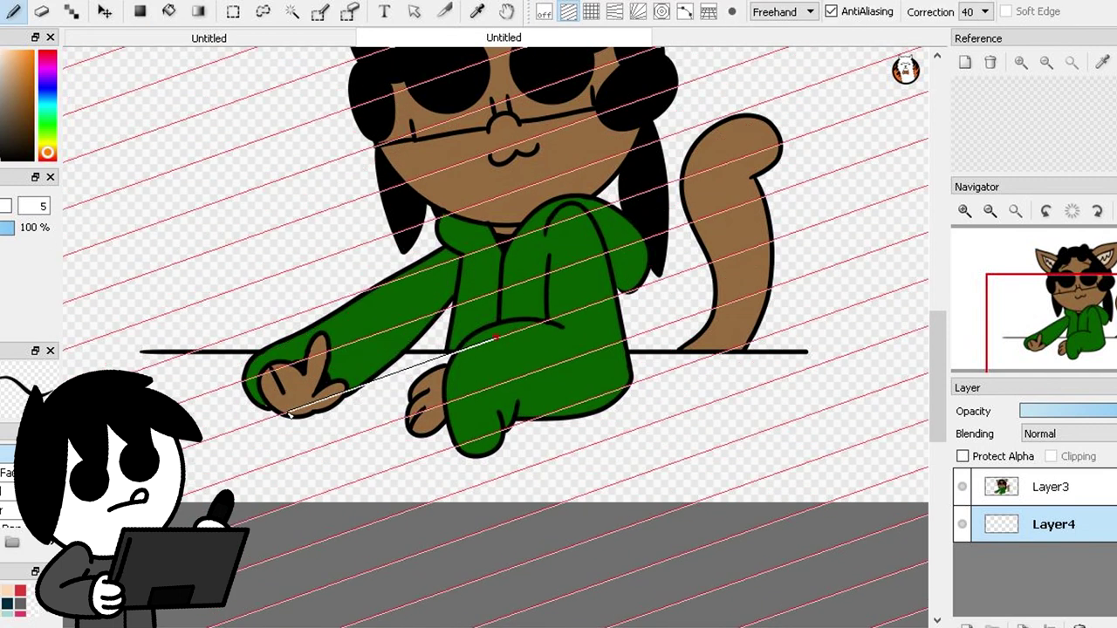
scroll(301, 425, "down", 3)
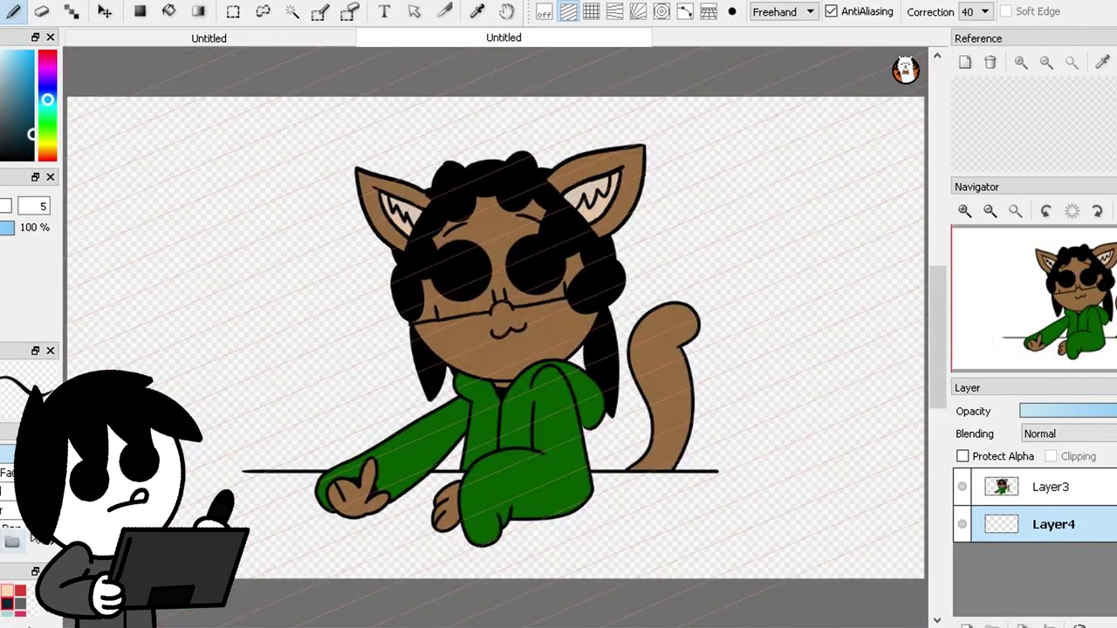
left_click_drag(677, 521, 573, 536)
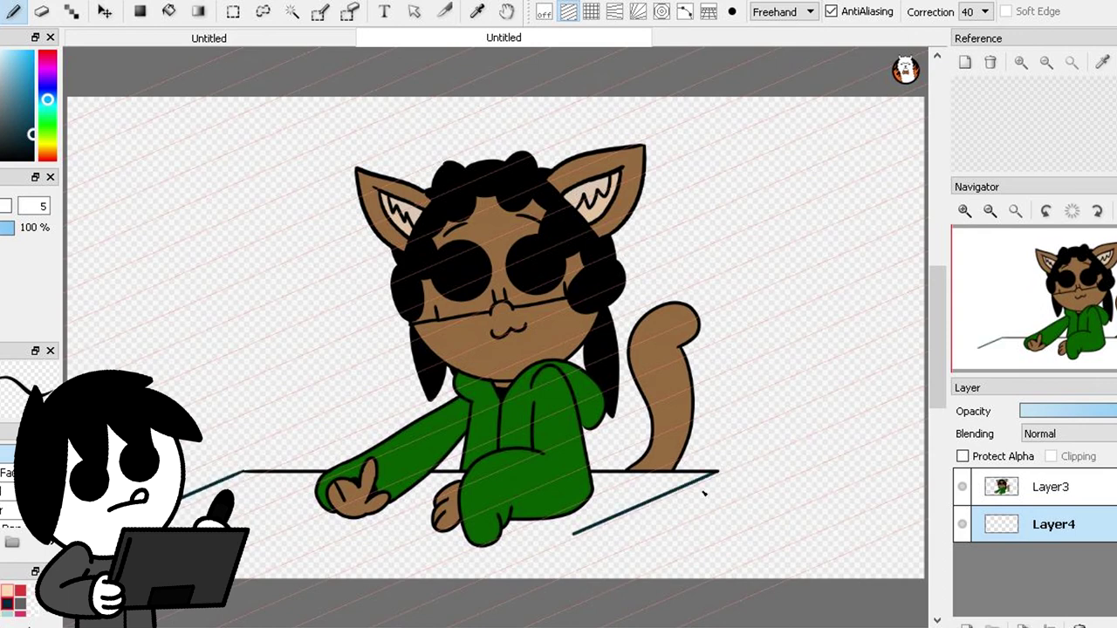
key("ctrl+z")
- Realign the parallel snap to draw the mat's slanted right edge, and use cross snap for its horizontal front edge
left_click(732, 11)
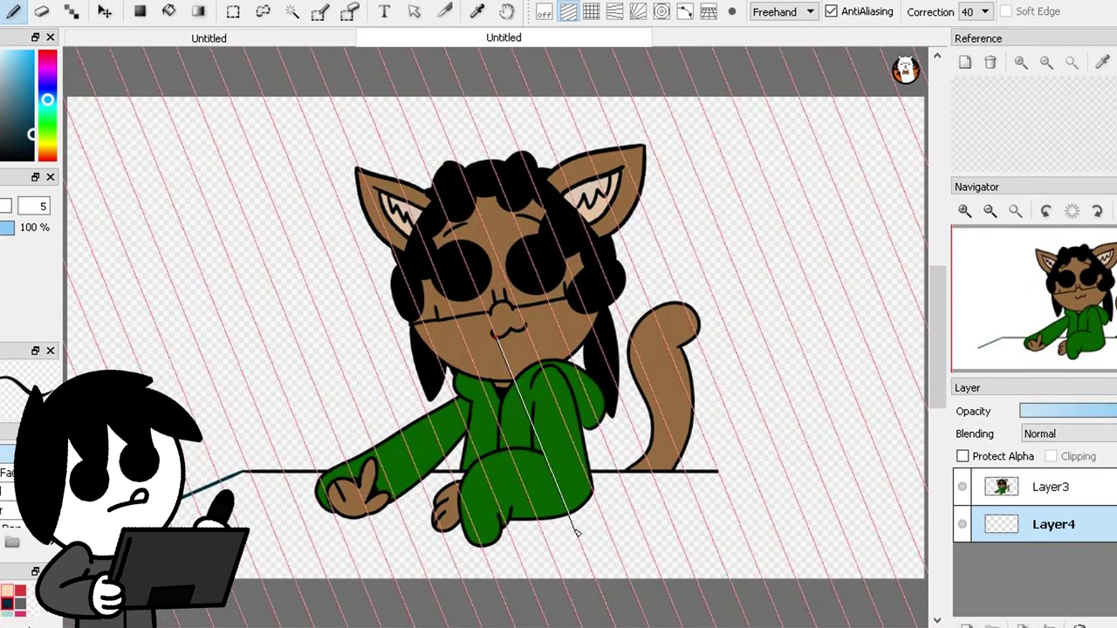
left_click(578, 531)
left_click(732, 12)
left_click(733, 481)
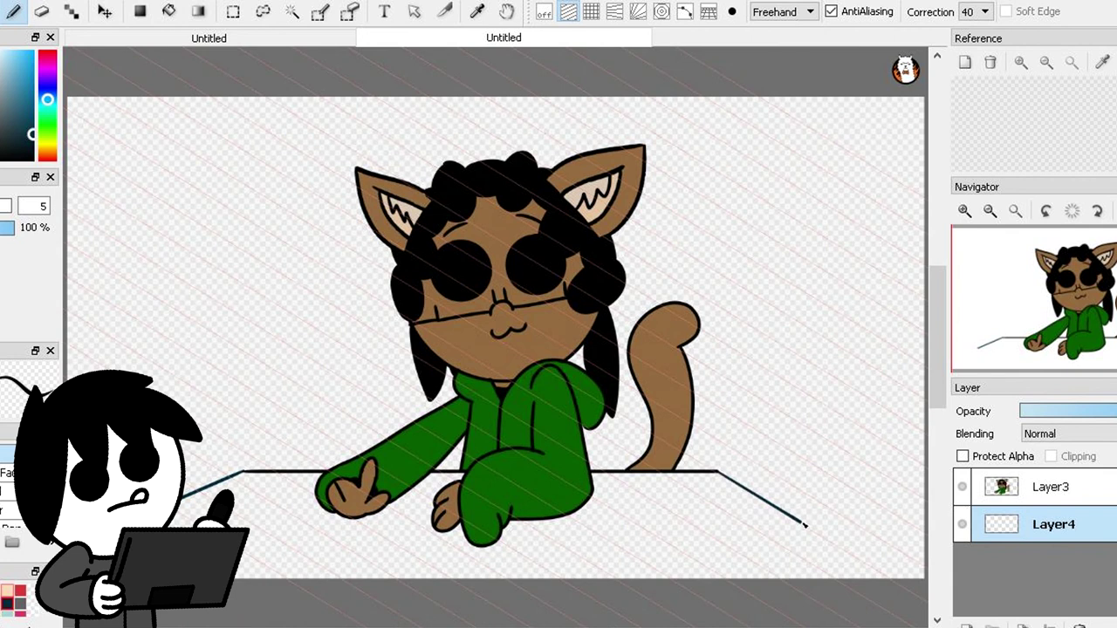
left_click(591, 12)
left_click_drag(204, 509, 775, 508)
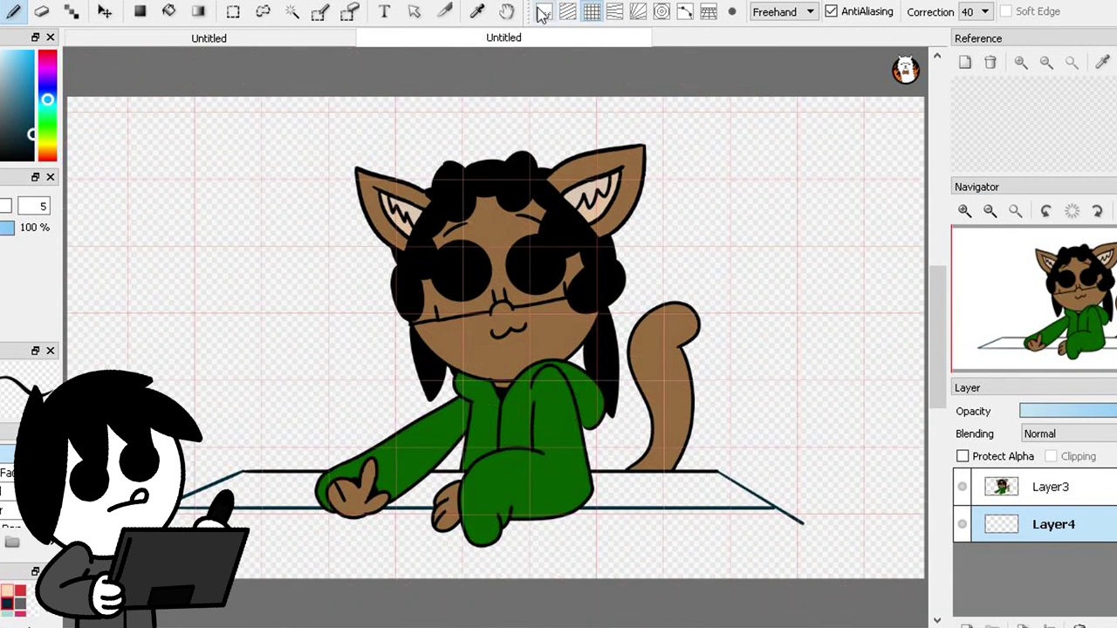
- Turn off snapping and erase the line overshooting the mat's front right corner
left_click(545, 11)
left_click_drag(1033, 237, 1052, 237)
left_click(1115, 344)
key("e")
left_click_drag(782, 384, 811, 417)
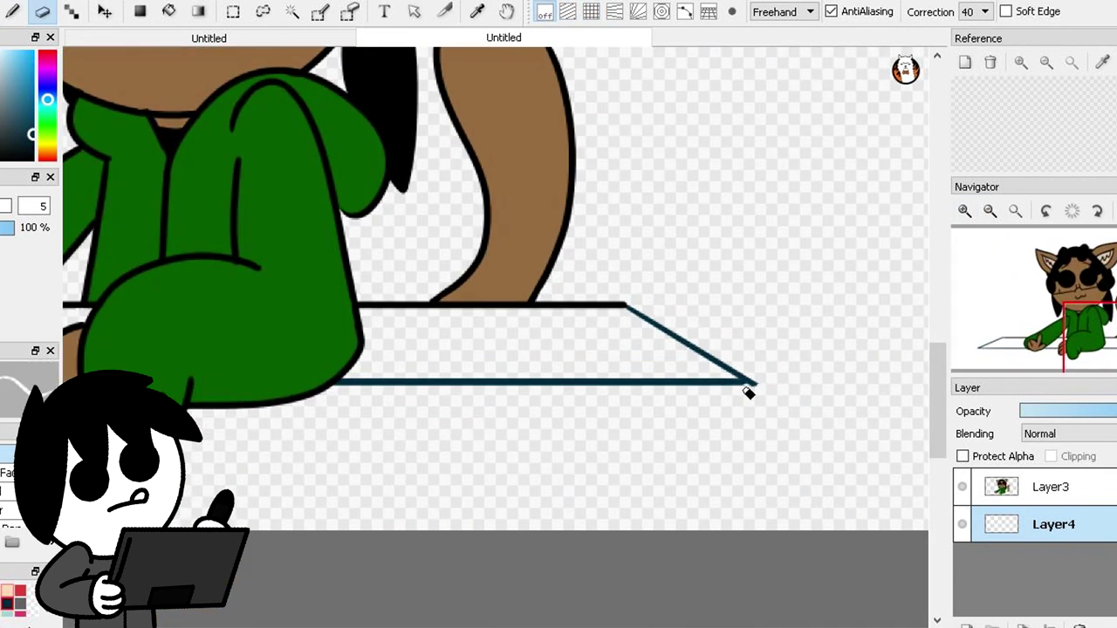
- Fill every section of the mat with dark blue using the Bucket tool
left_click(170, 11)
left_click(456, 330)
left_click_drag(607, 626, 500, 626)
left_click(513, 356)
left_click(244, 340)
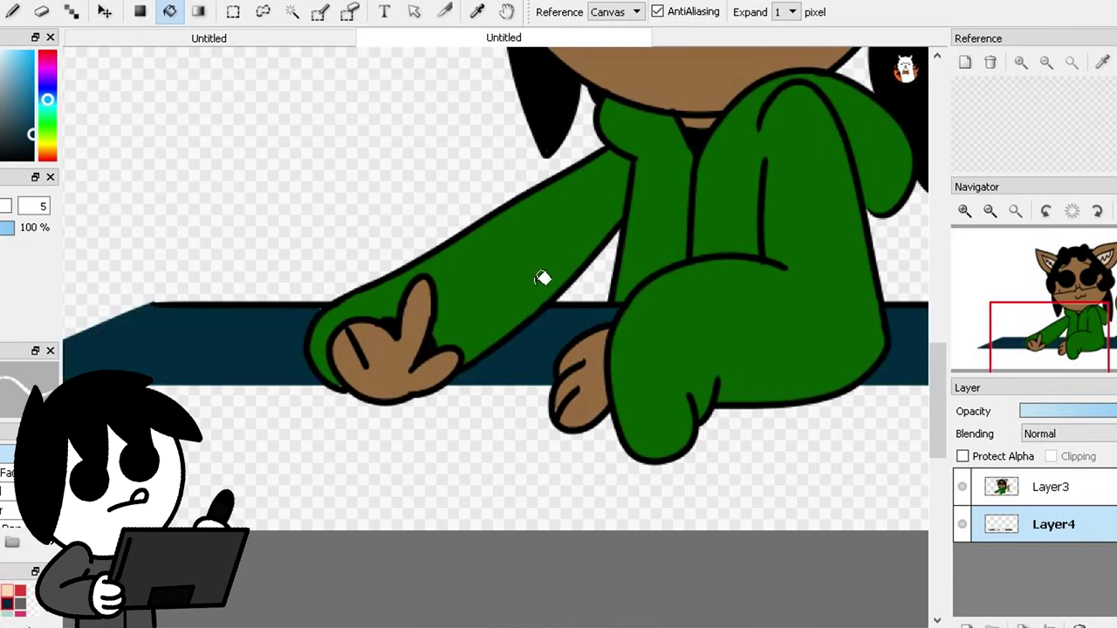
- Choose red from the palette and recolour the whole mat with it
left_click(1015, 210)
left_click(613, 482)
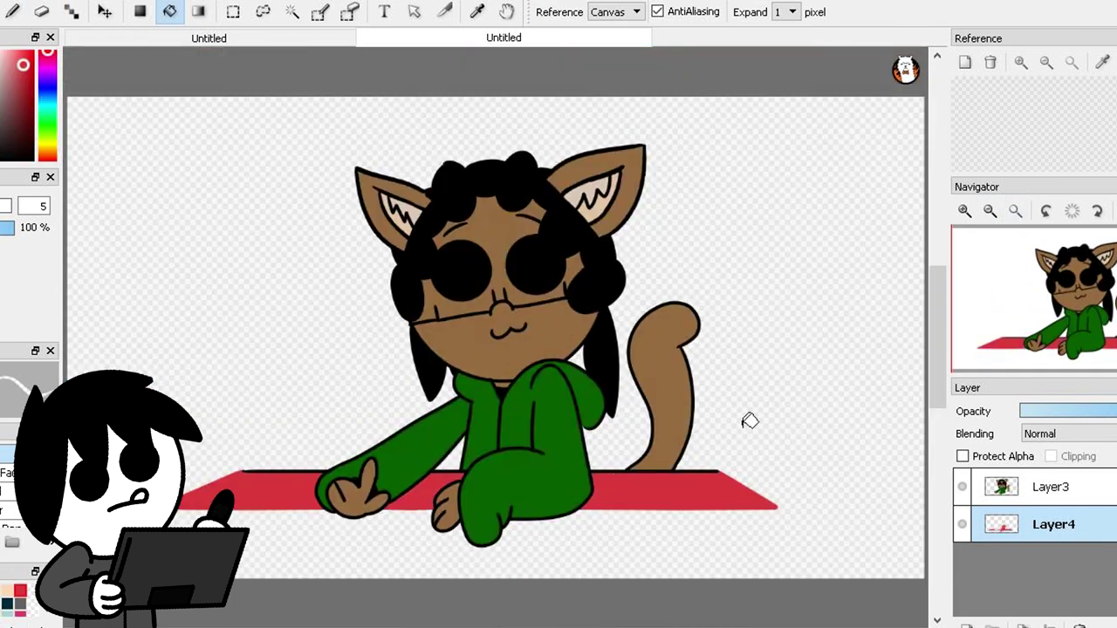
mouse_move(943, 333)
left_mouse_down()
mouse_move(942, 361)
mouse_move(941, 336)
left_mouse_up()
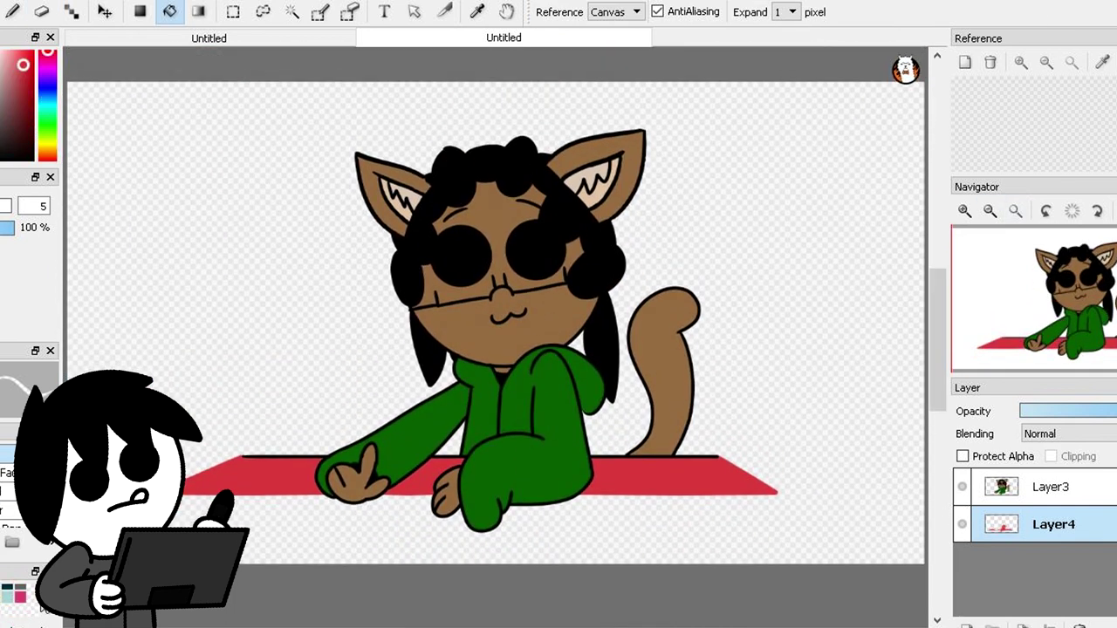
- Merge the character layer down into the mat layer
left_click(1014, 211)
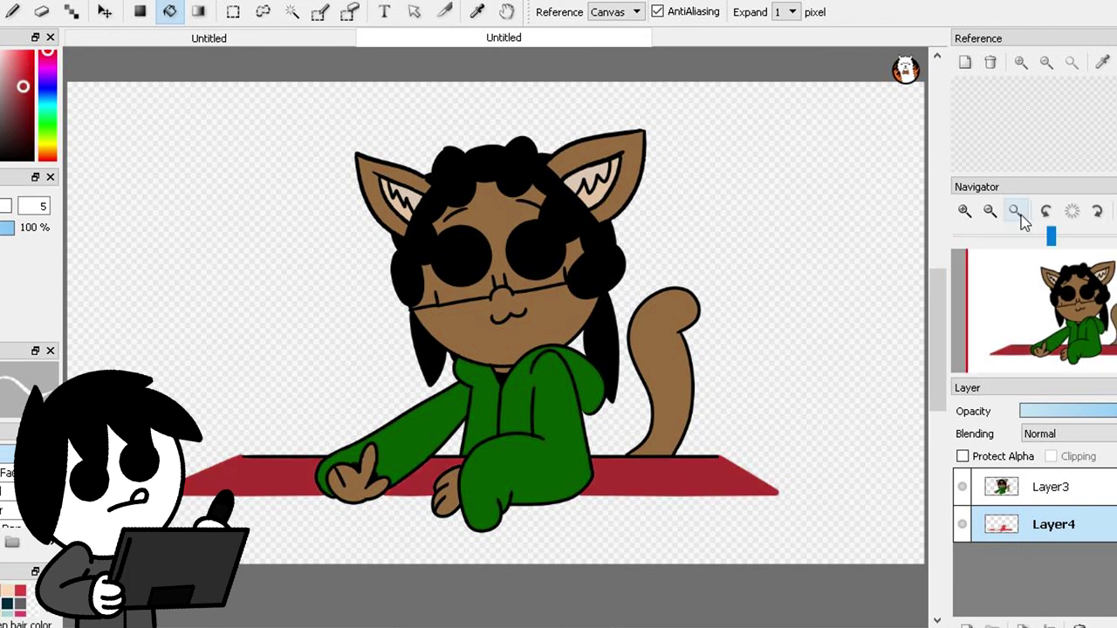
left_click(1049, 488)
left_click(1050, 624)
- Handwrite "Hi Everyone!" in black with the 5 px pen in the empty space beside the cat's head
left_click(13, 11)
left_click(5, 157)
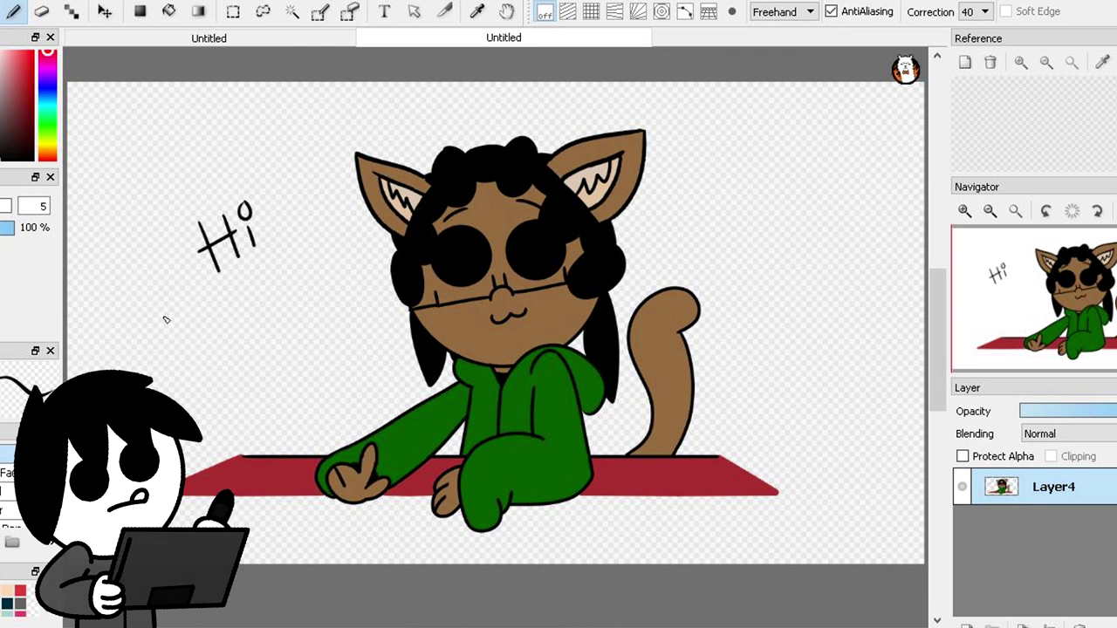
mouse_move(193, 307)
left_mouse_down()
mouse_move(220, 315)
mouse_move(241, 299)
mouse_move(276, 308)
mouse_move(296, 275)
mouse_move(340, 282)
mouse_move(358, 262)
left_mouse_up()
left_click_drag(347, 217, 360, 262)
left_click(364, 273)
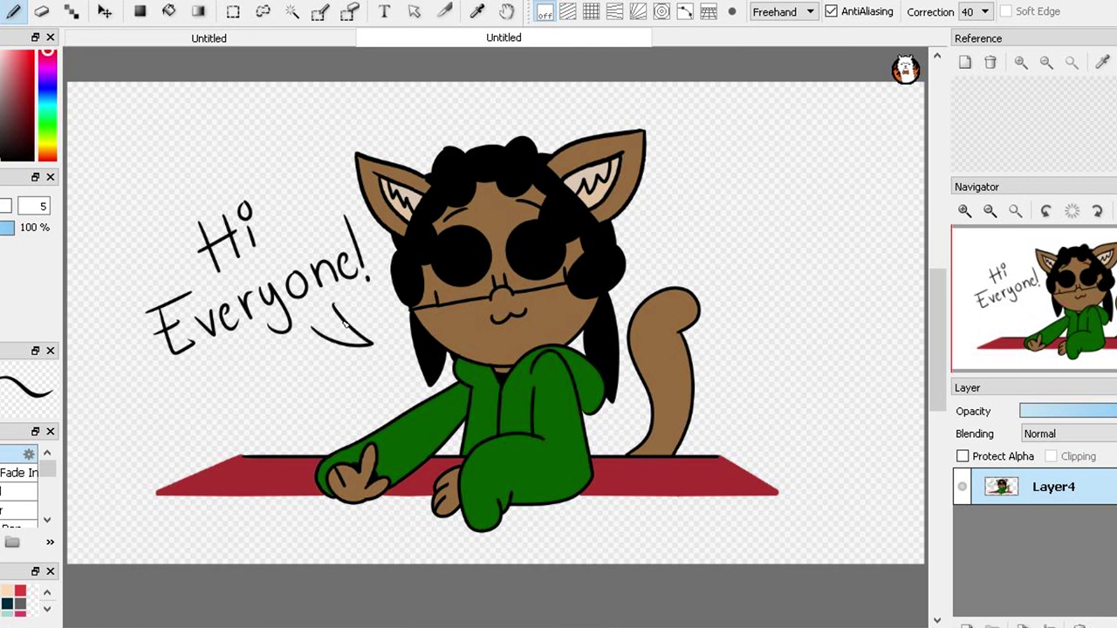
- Add a new layer and place it beneath the merged artwork layer
left_click(292, 12)
left_click(967, 626)
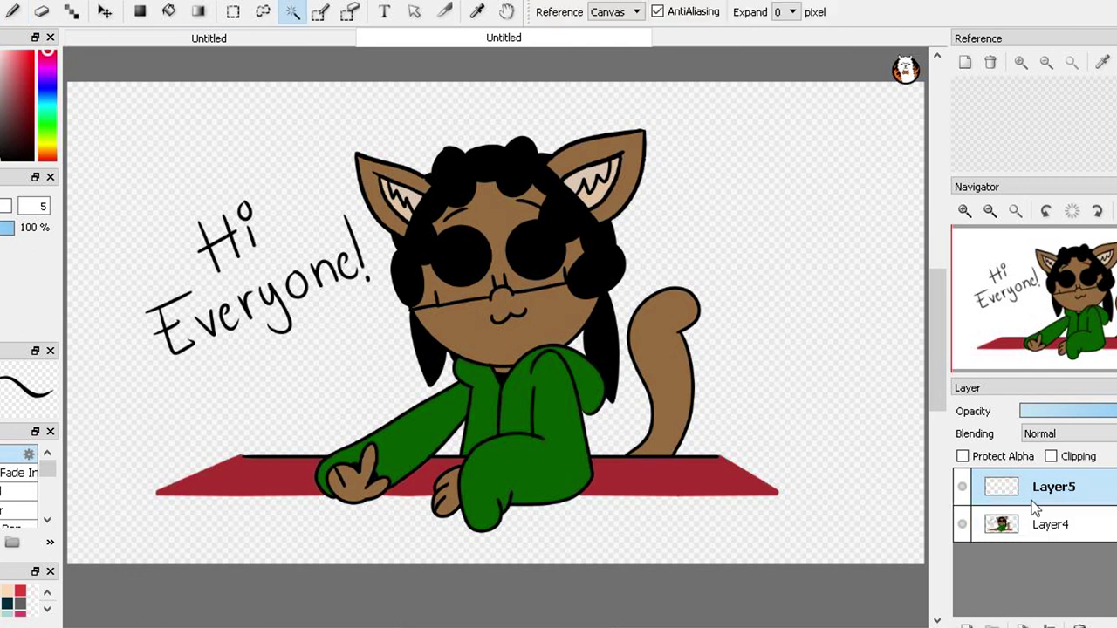
left_click_drag(1034, 490, 1037, 528)
- Select the background with the Magic Wand, including the gaps in the lettering, beside the hair and under the arm, and invert the selection
left_click(733, 244)
left_click(296, 283, "shift")
left_click(244, 211, "shift")
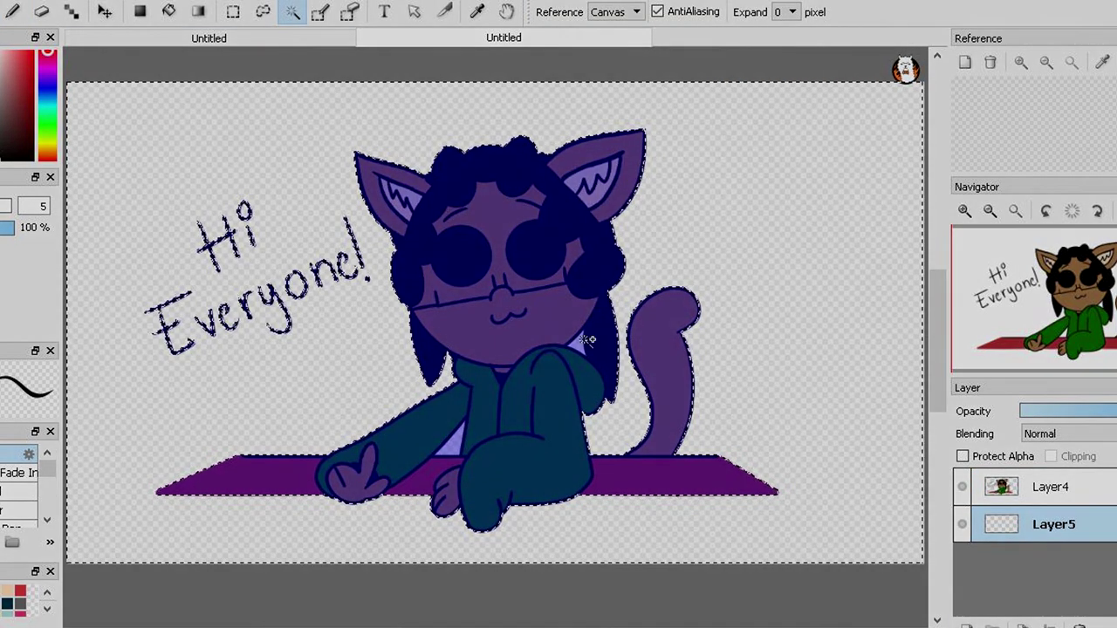
left_click(580, 344, "shift")
left_click(453, 440, "shift")
left_click(92, 2)
left_click(118, 50)
- Expand the selection around the character, mat and lettering by a few pixels with round corners enabled
left_click(92, 1)
left_click(120, 79)
left_click(492, 343)
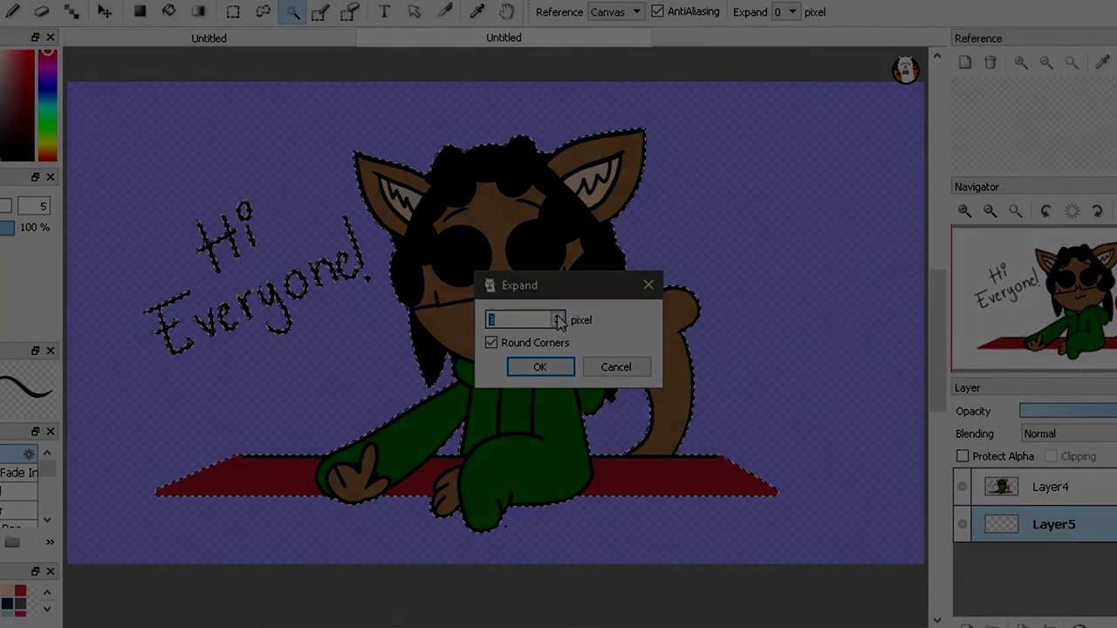
left_click(558, 316)
left_click(539, 366)
- Set the Pen brush size to 1000 px for painting inside the expanded selection
left_click(13, 11)
left_click_drag(2, 205, 12, 208)
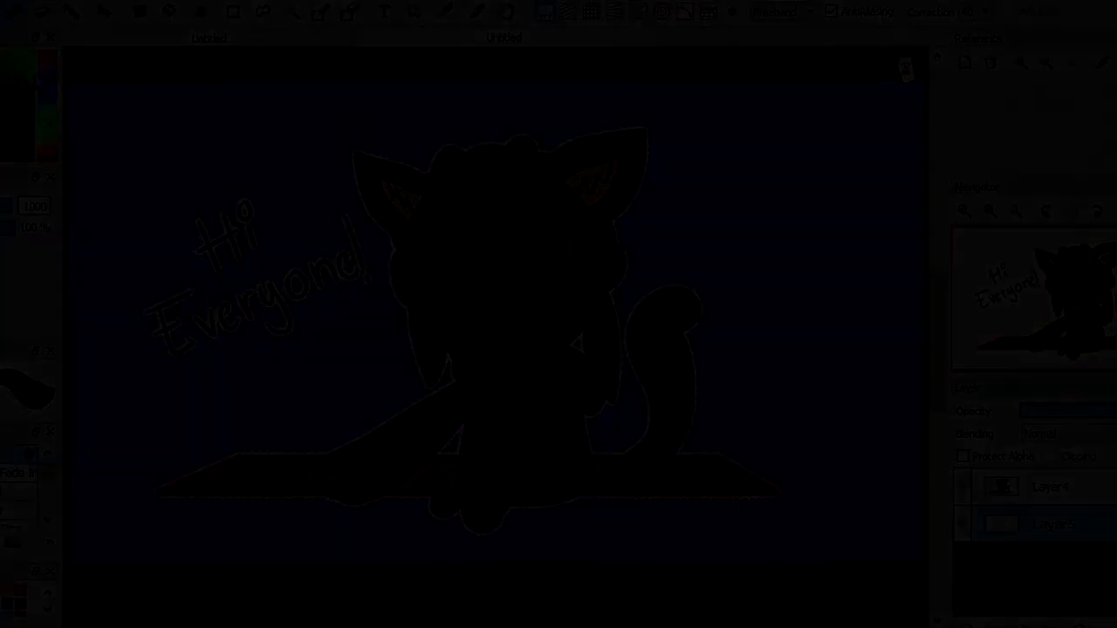